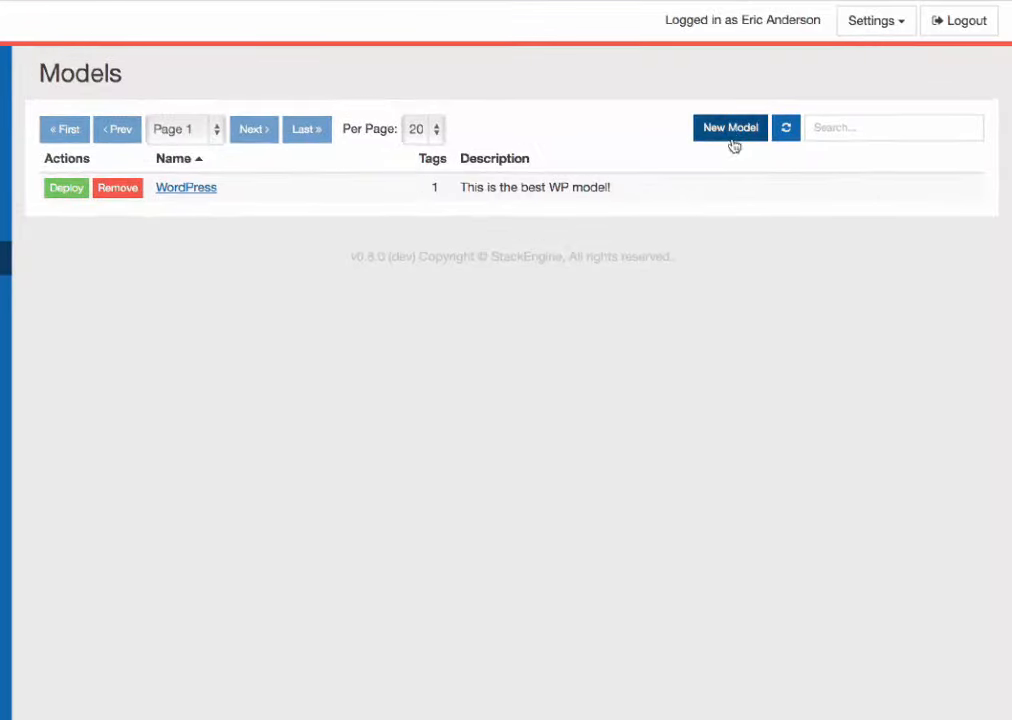
Start a new model and name it RedisCluster
{"action": "left_click", "coordinate": [744, 125]}
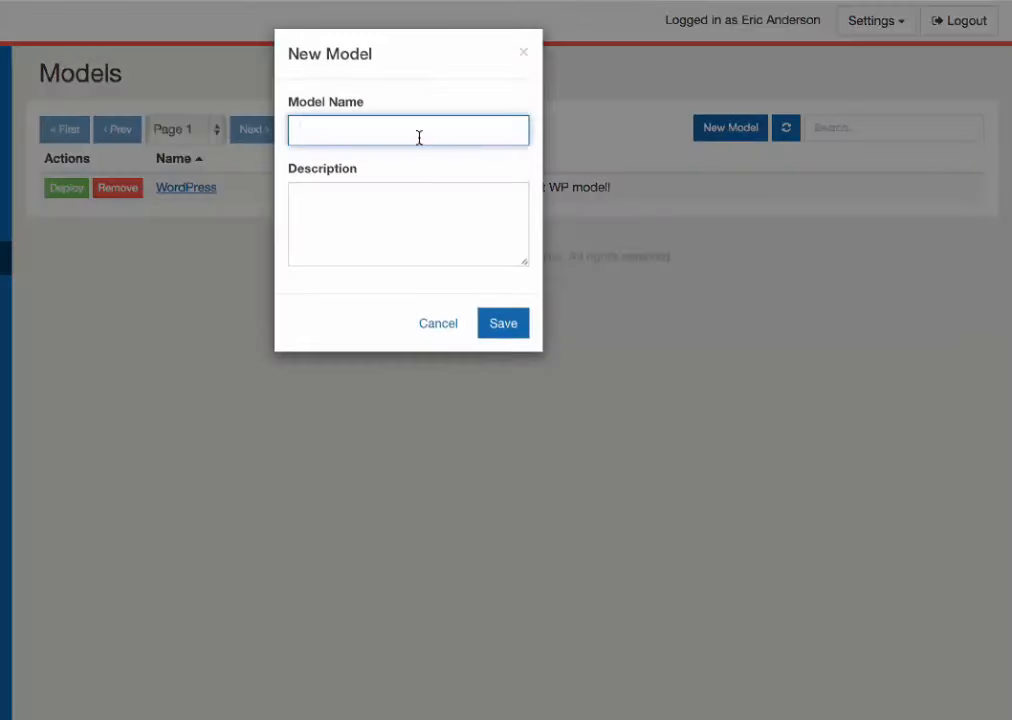
{"action": "type", "text": "Reid"}
{"action": "key", "text": "BackSpace"}
{"action": "key", "text": "BackSpace"}
{"action": "type", "text": "di"}
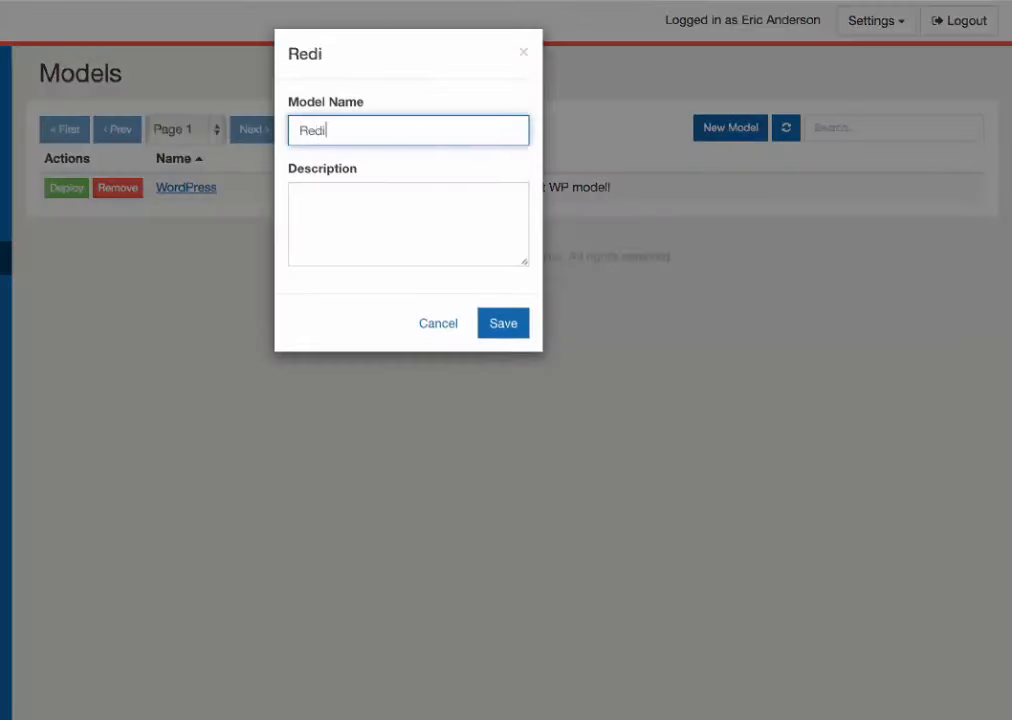
{"action": "type", "text": "sCluster"}
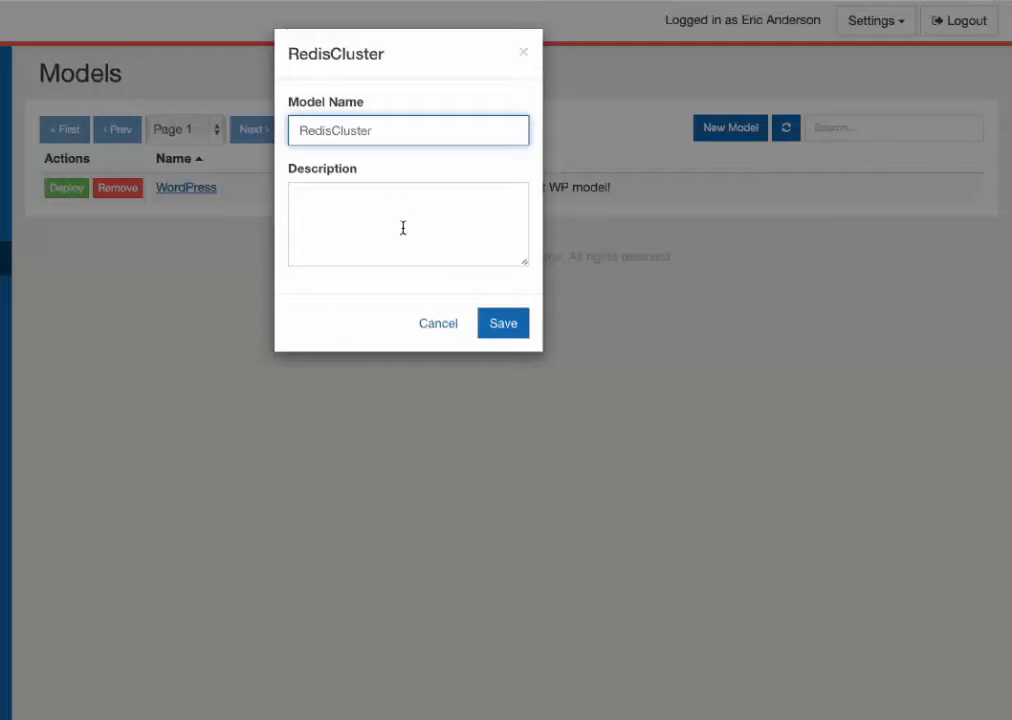
Enter "This is my Redis Cluster" as the model's description and save the new model
{"action": "left_click", "coordinate": [403, 228]}
{"action": "type", "text": "This is my "}
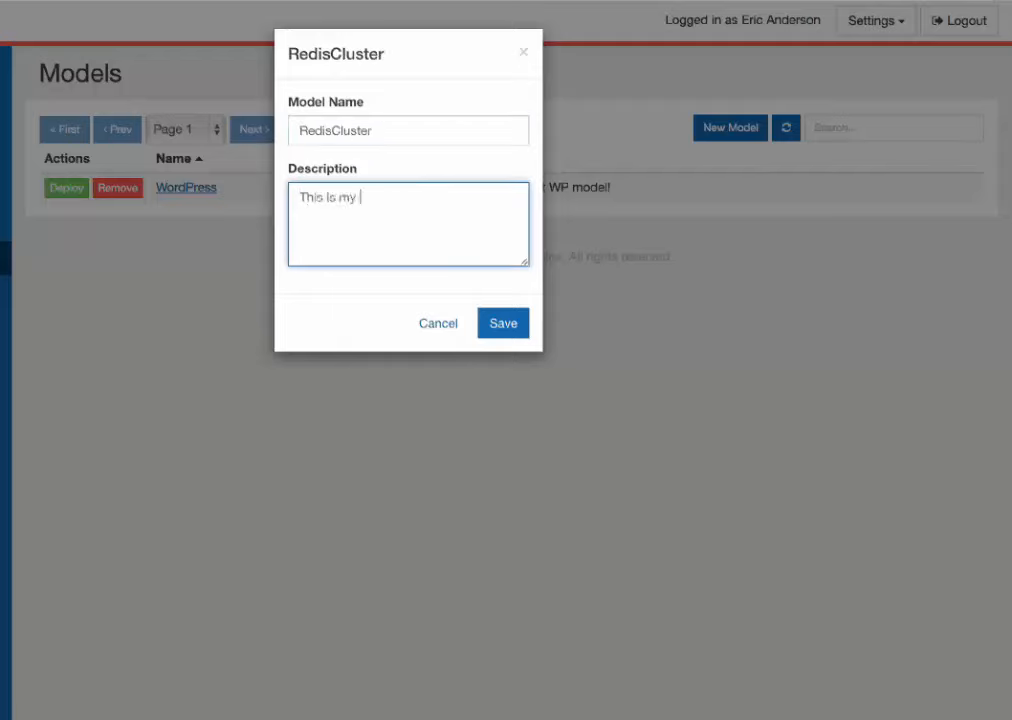
{"action": "type", "text": "redi"}
{"action": "key", "text": "BackSpace"}
{"action": "key", "text": "BackSpace"}
{"action": "key", "text": "BackSpace"}
{"action": "key", "text": "BackSpace"}
{"action": "type", "text": "Redis Cluster"}
{"action": "left_click", "coordinate": [508, 321]}
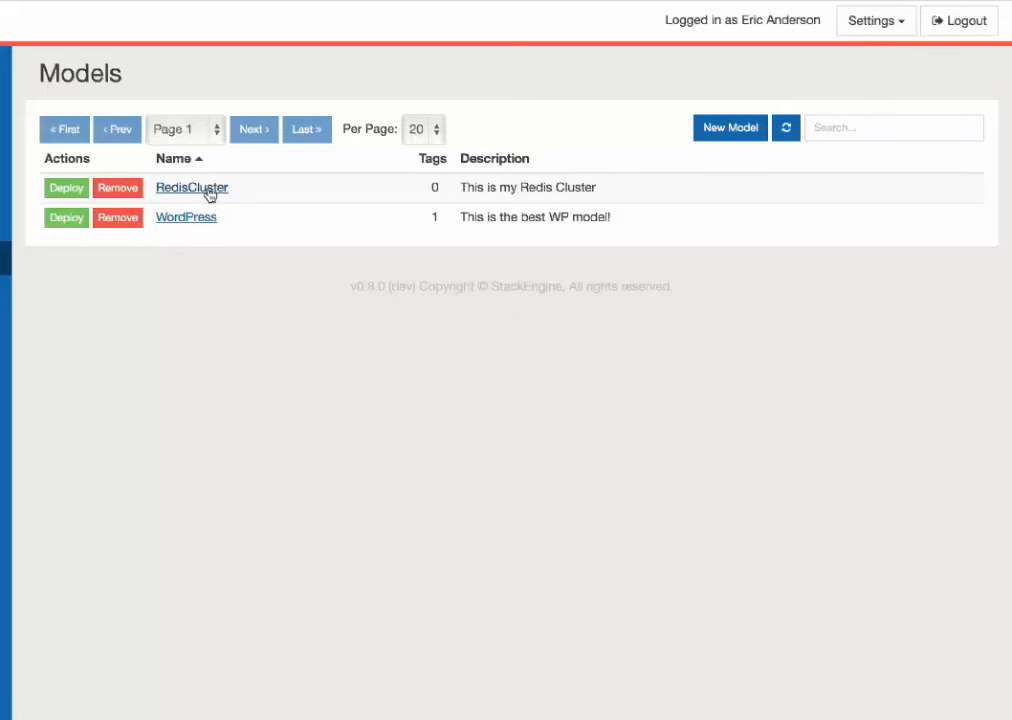
Replace RedisCluster's template content with www (3/5/3), db (2/2/2) and redis (1/1/1) containers, giving Min/Max/Default instances, each with image redis:latest
{"action": "left_click", "coordinate": [209, 194]}
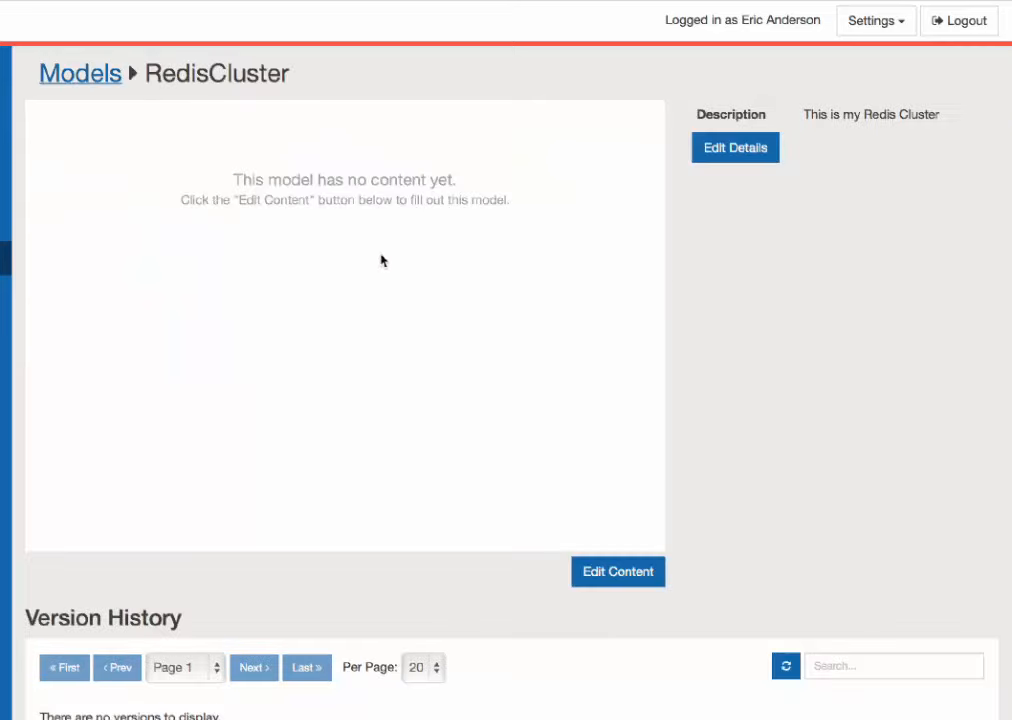
{"action": "left_click", "coordinate": [618, 575]}
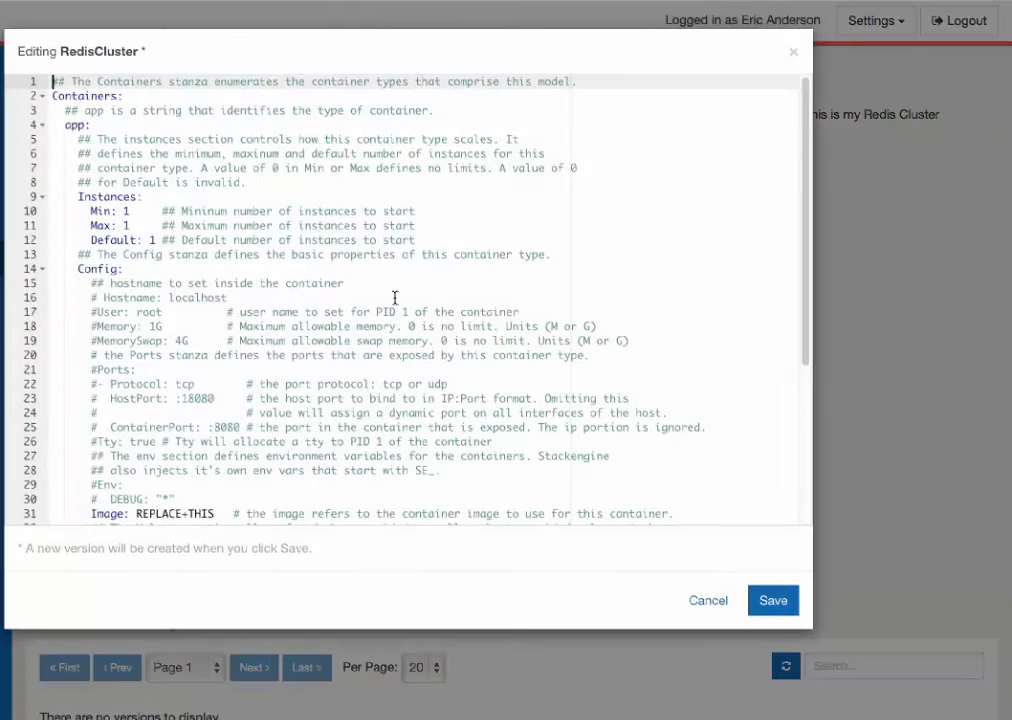
{"action": "left_click", "coordinate": [52, 82]}
{"action": "key", "text": "ctrl+a"}
{"action": "scroll", "coordinate": [298, 330], "scroll_direction": "down", "scroll_amount": 5}
{"action": "scroll", "coordinate": [298, 330], "scroll_direction": "up", "scroll_amount": 5}
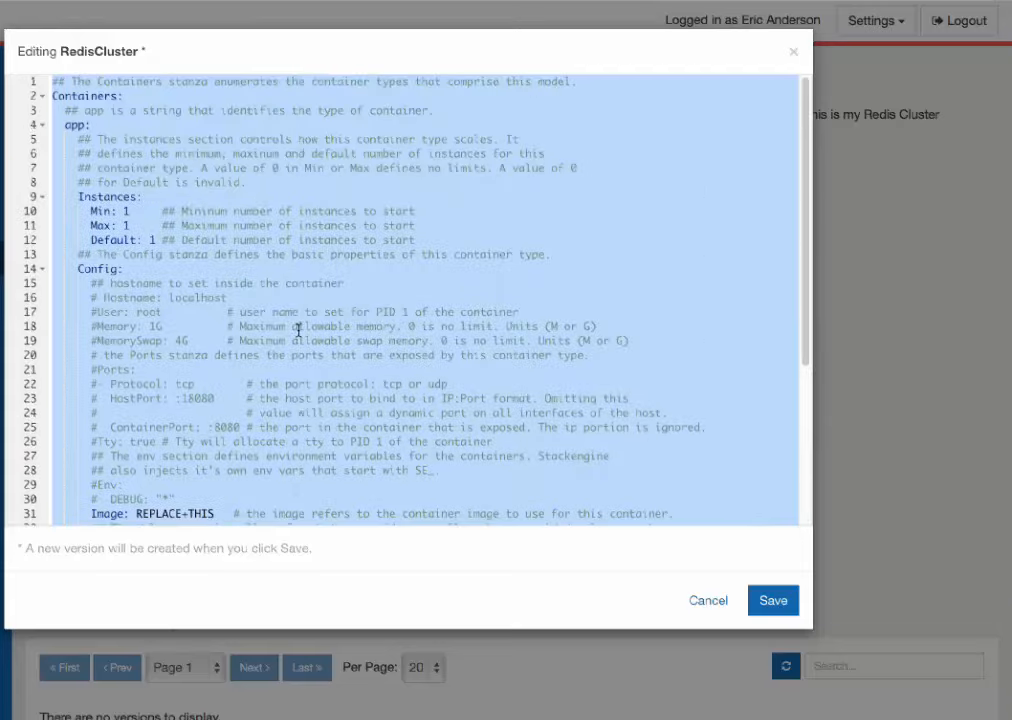
{"action": "key", "text": "BackSpace"}
{"action": "type", "text": "Containers:   www:     Instances:       Min: 3       Max: 5       Default: 3     Config:       Image: redis:latest   db:     Instances:       Min: 2       Max: 2       Default: 2     Config:       Image: redis:latest   redis:     Instances:       Min: 1       Max: 1       Default: 1     Config:       Image: redis:latest"}
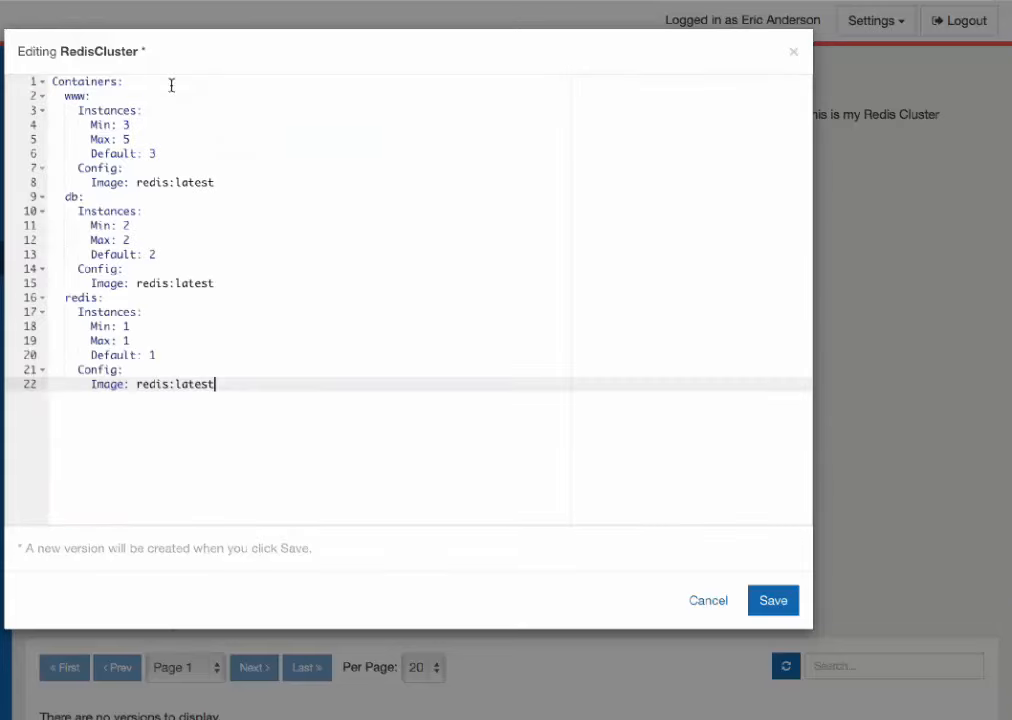
Review the www, db and redis container names and their Min, Max and Default instance settings in the model content
{"action": "left_click", "coordinate": [70, 97]}
{"action": "double_click", "coordinate": [72, 97]}
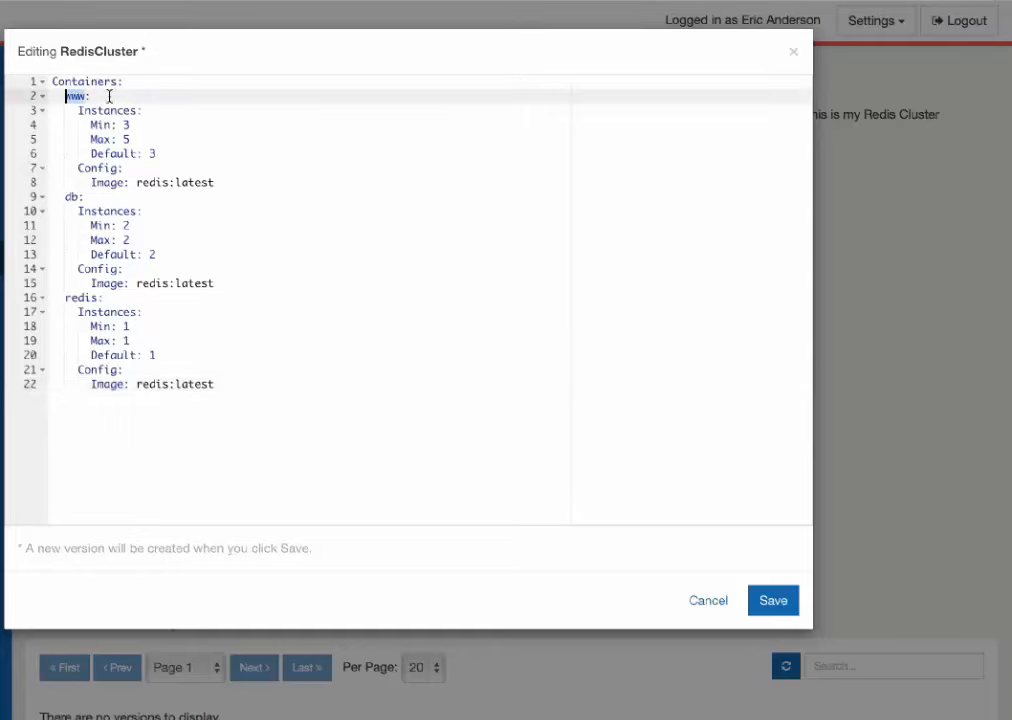
{"action": "double_click", "coordinate": [71, 197]}
{"action": "double_click", "coordinate": [80, 297]}
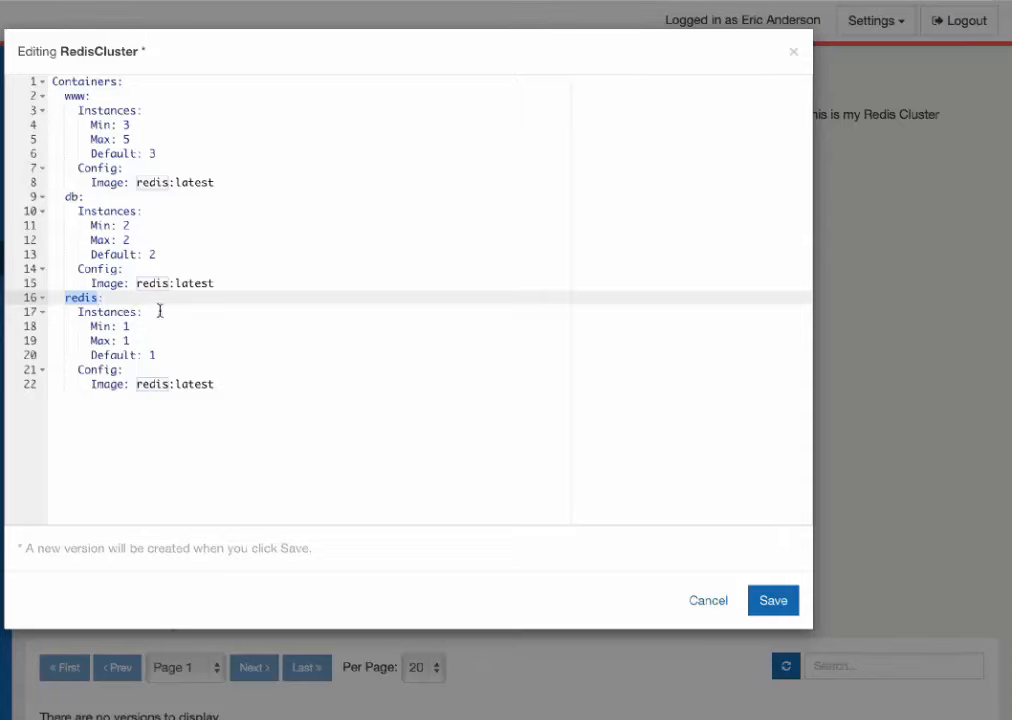
{"action": "left_click", "coordinate": [159, 312]}
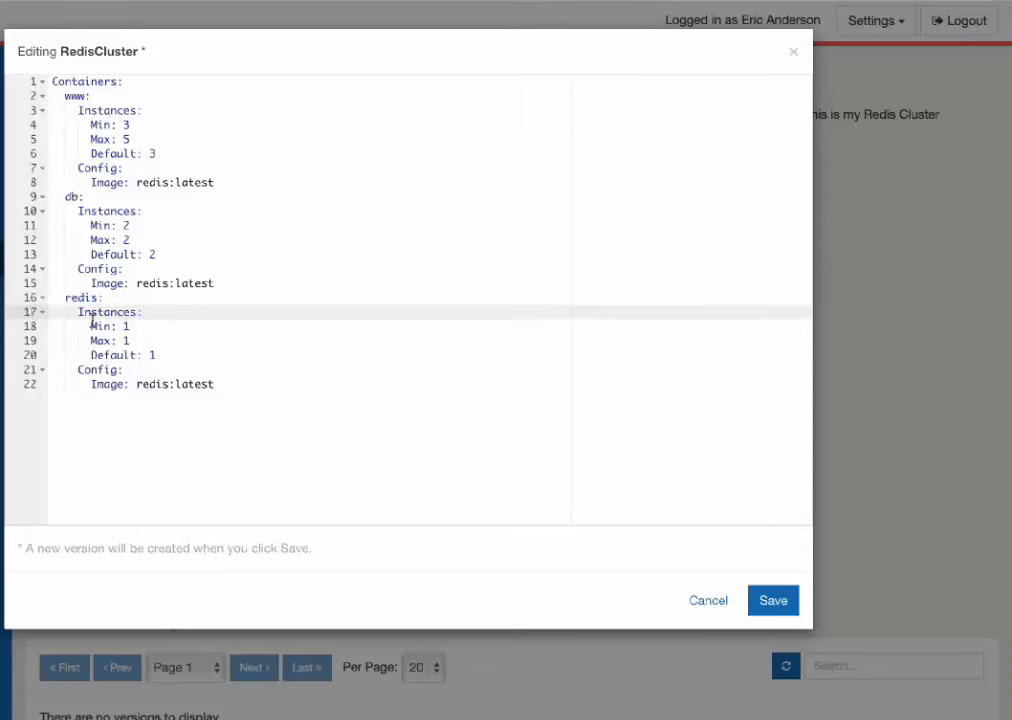
{"action": "left_click_drag", "start_coordinate": [90, 326], "coordinate": [170, 352]}
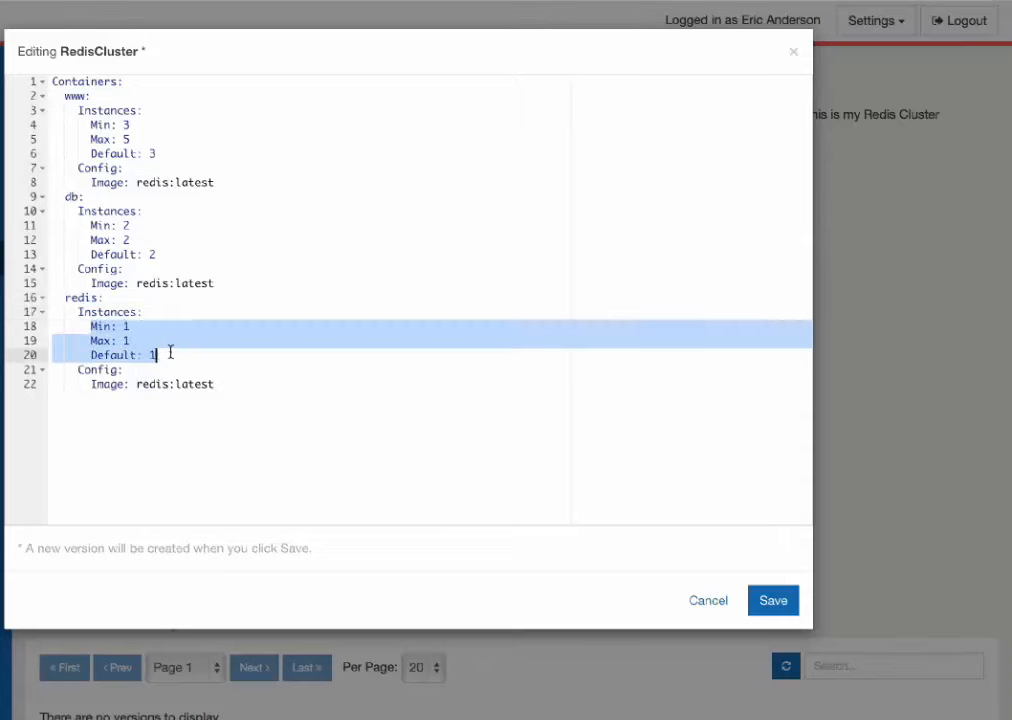
{"action": "left_click", "coordinate": [230, 358]}
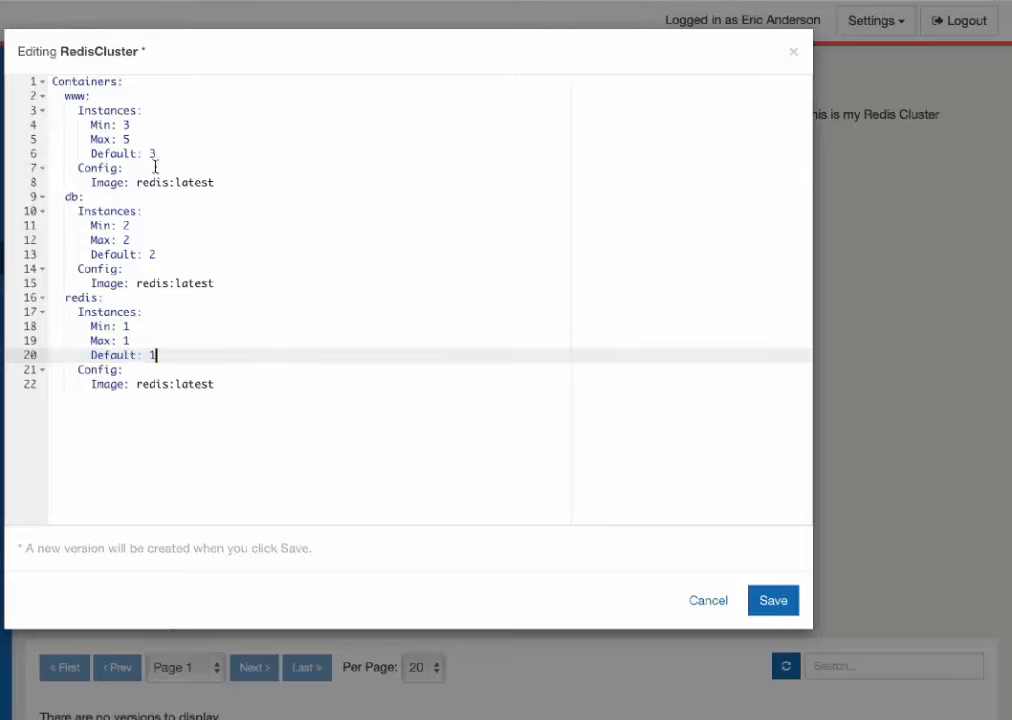
{"action": "left_click_drag", "start_coordinate": [156, 156], "coordinate": [88, 153]}
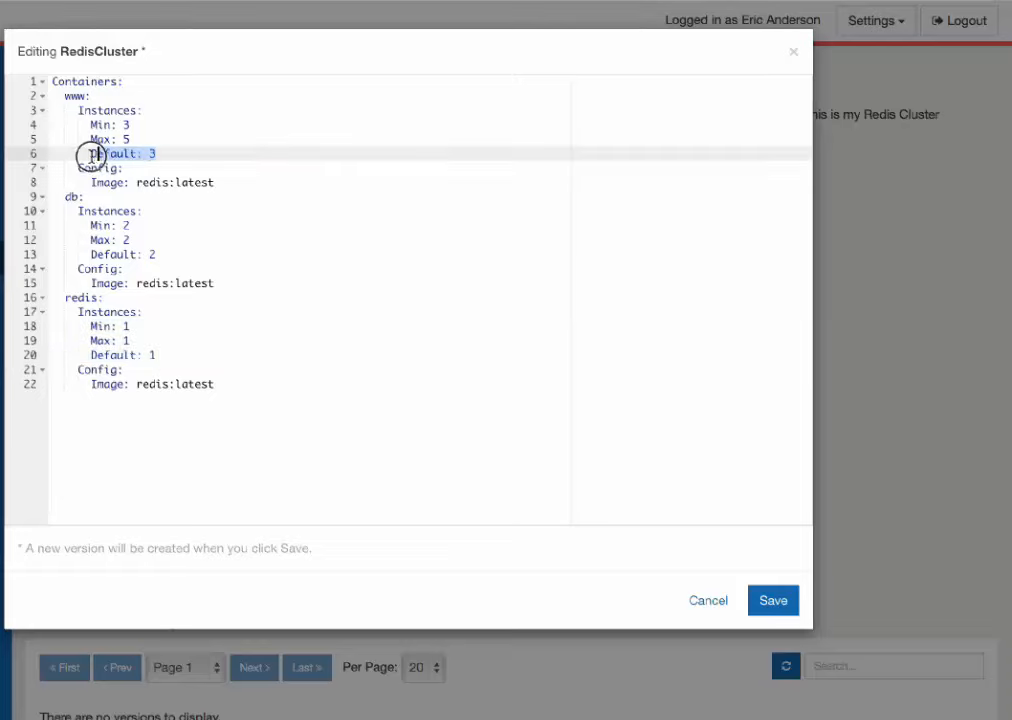
{"action": "left_click", "coordinate": [158, 153]}
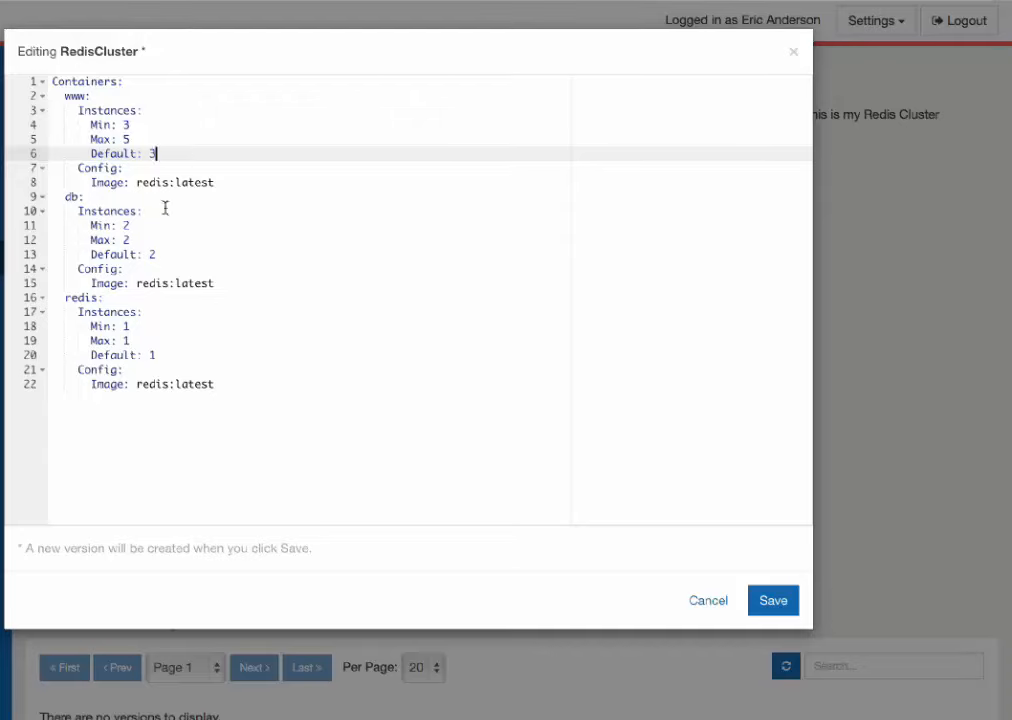
{"action": "left_click_drag", "start_coordinate": [156, 254], "coordinate": [72, 254]}
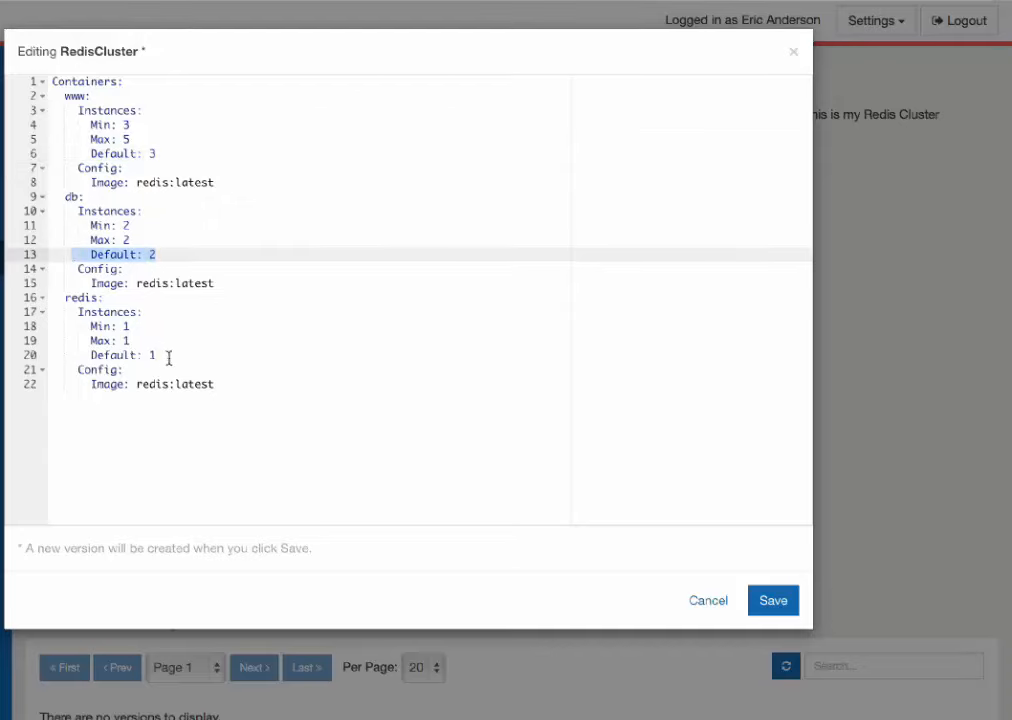
{"action": "left_click_drag", "start_coordinate": [169, 357], "coordinate": [86, 355]}
{"action": "left_click", "coordinate": [210, 367]}
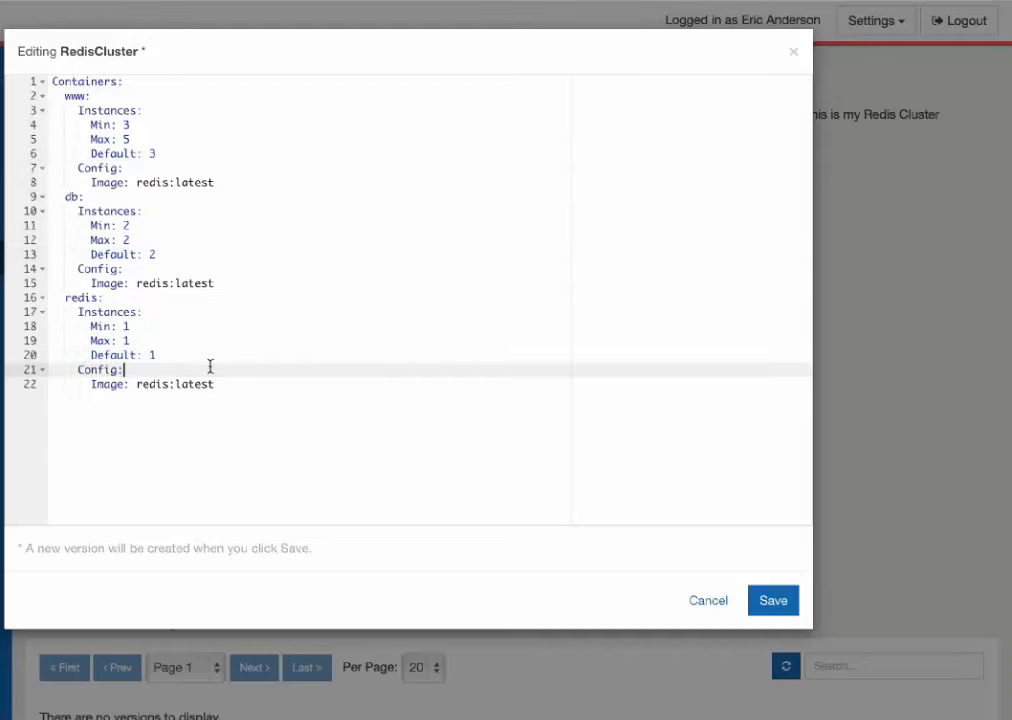
Save the RedisCluster content and add the tags latest and prod to this version
{"action": "left_click", "coordinate": [774, 599]}
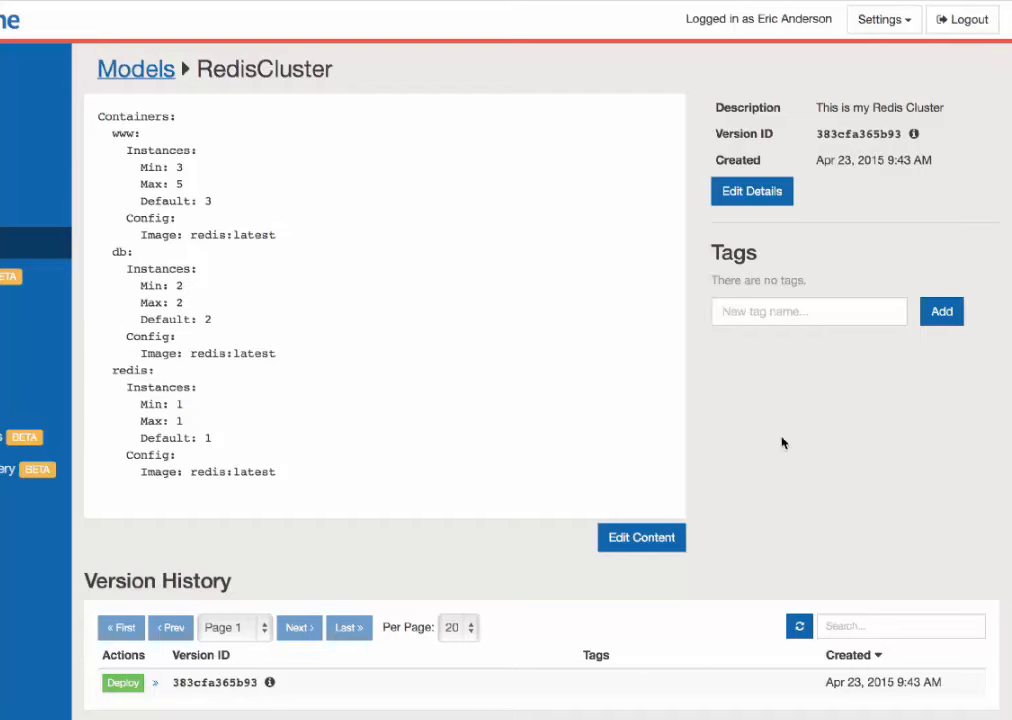
{"action": "left_click", "coordinate": [760, 312]}
{"action": "type", "text": "latest"}
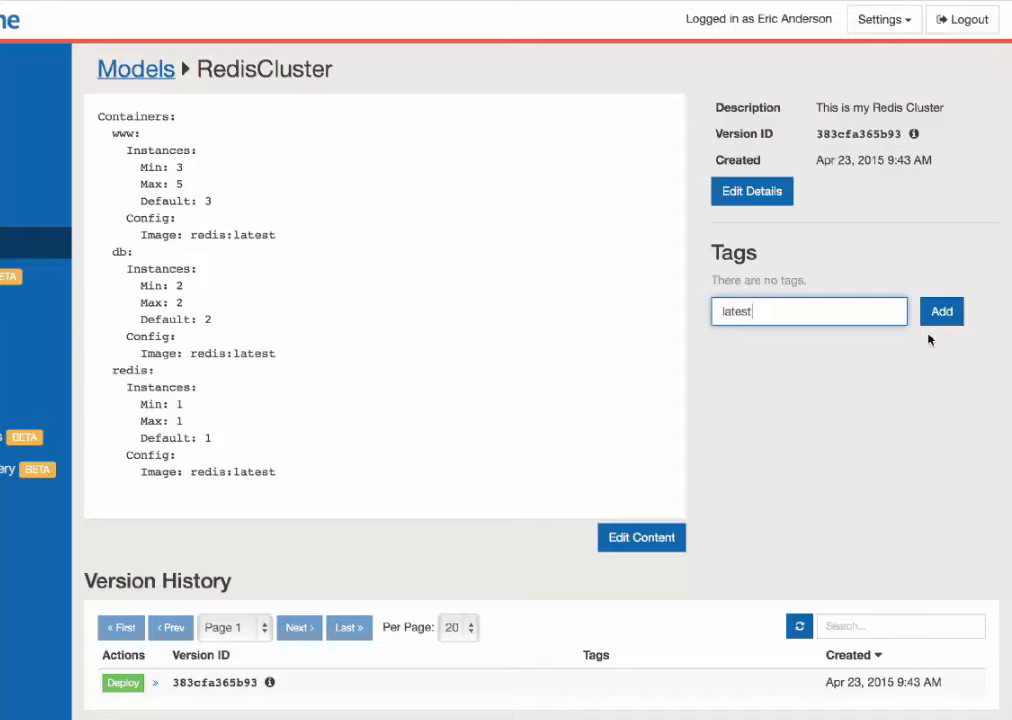
{"action": "key", "text": "Return"}
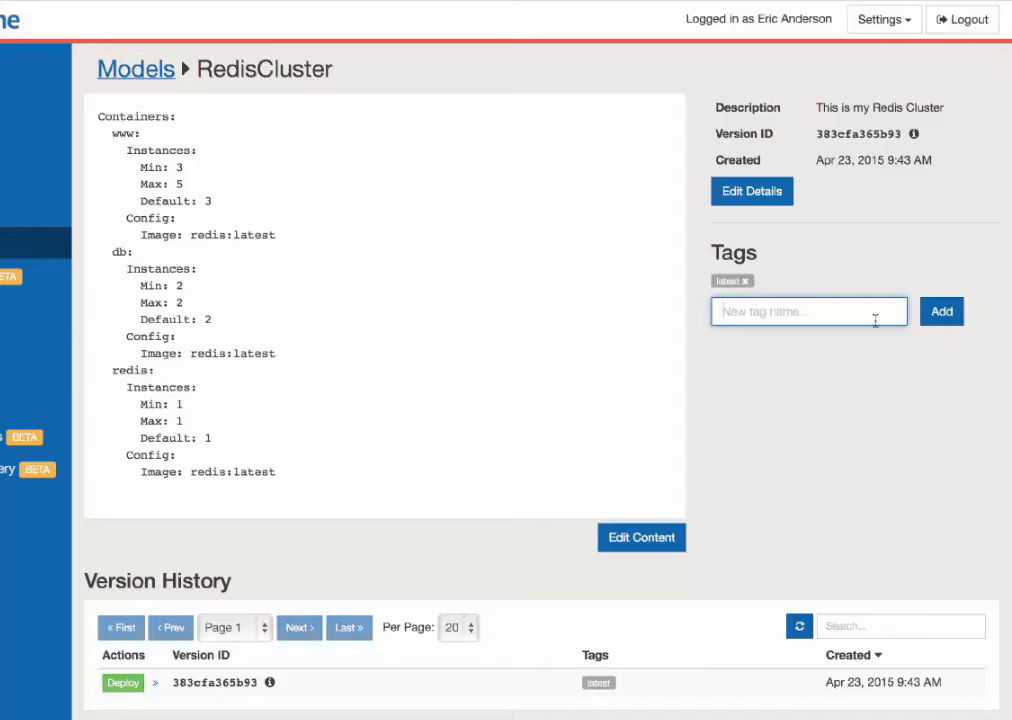
{"action": "type", "text": "prod"}
{"action": "key", "text": "Return"}
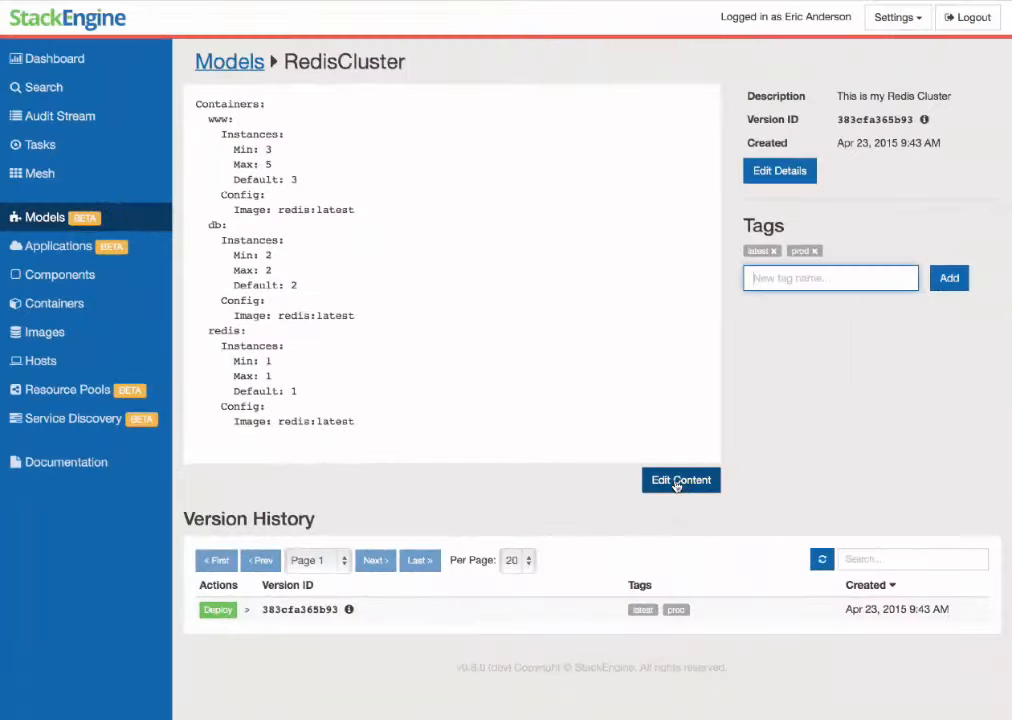
Set the redis container's Max instances to 3 and save a new version without moving the existing tags to it
{"action": "left_click", "coordinate": [677, 482]}
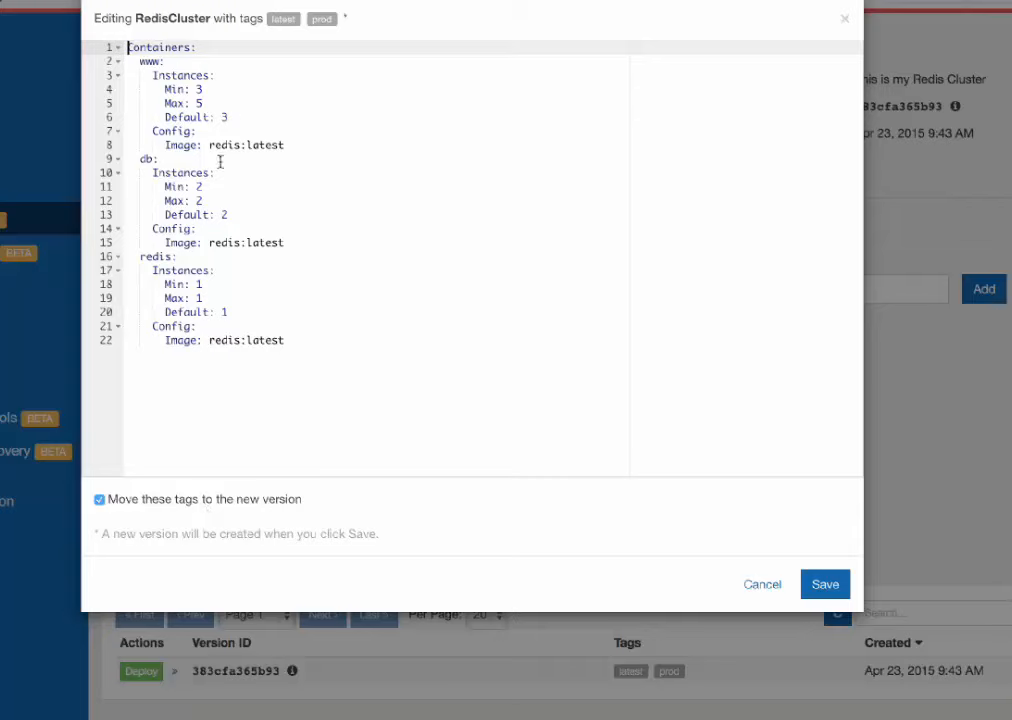
{"action": "left_click", "coordinate": [223, 298]}
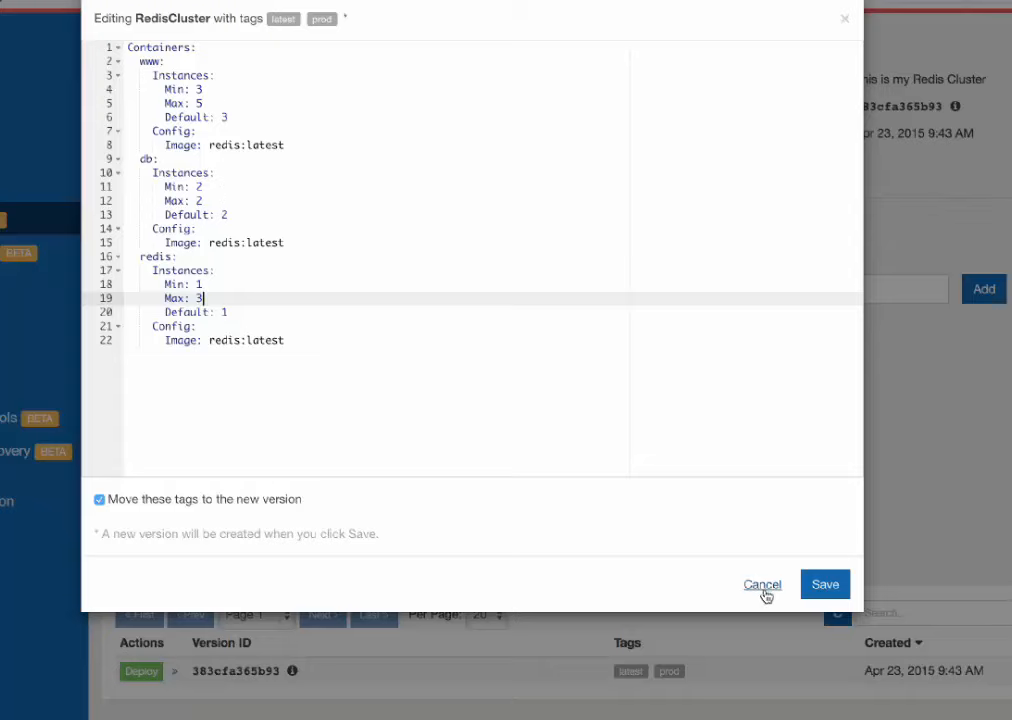
{"action": "left_click", "coordinate": [100, 499]}
{"action": "left_click", "coordinate": [818, 588]}
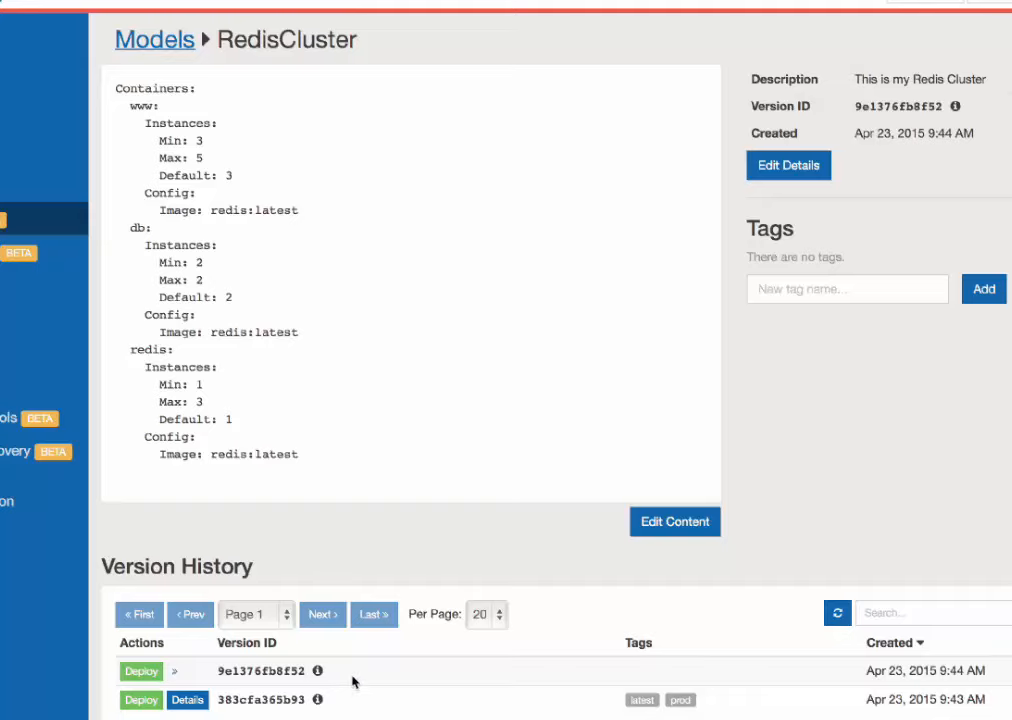
Deploy the tagged earlier RedisCluster version as app RedisProd, using the prod tag and the default pool
{"action": "left_click", "coordinate": [130, 38]}
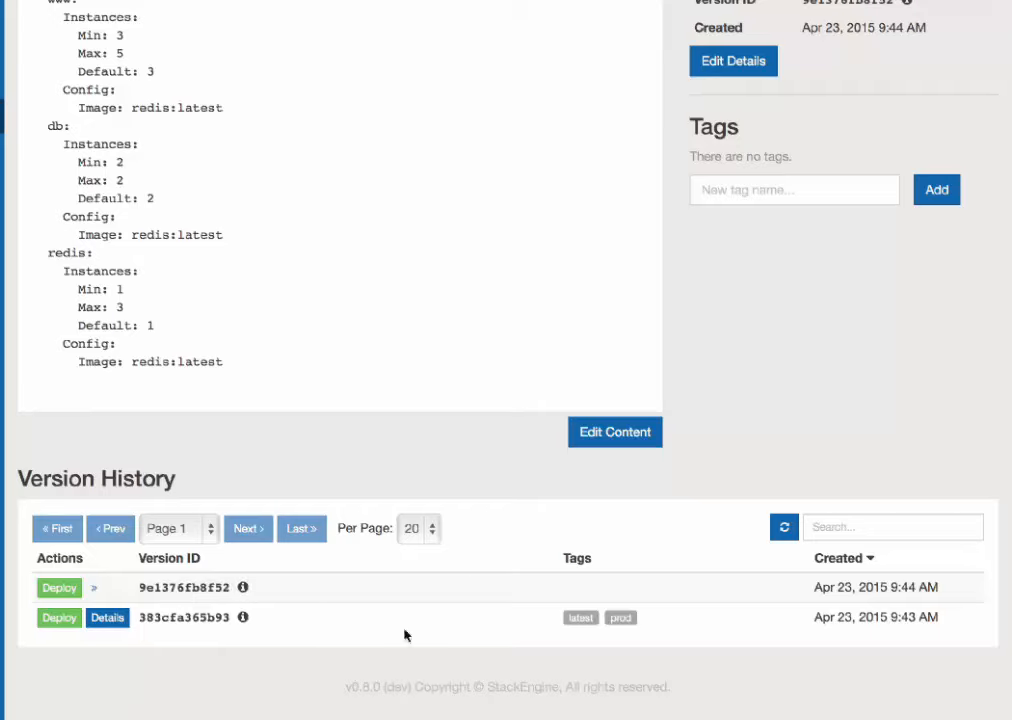
{"action": "left_click", "coordinate": [59, 617]}
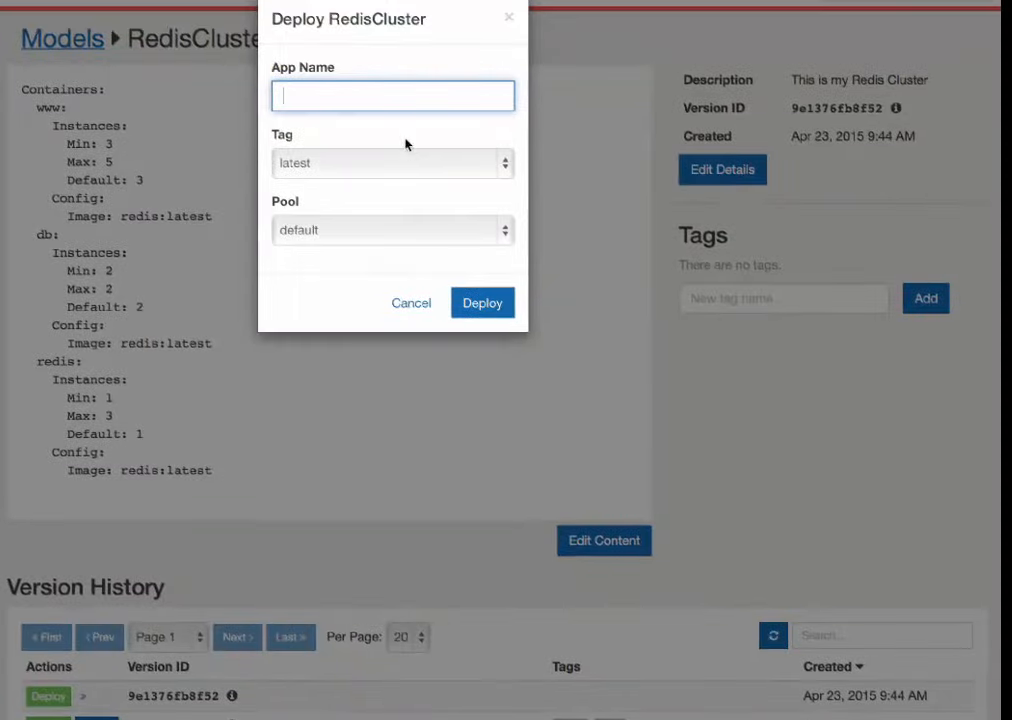
{"action": "type", "text": "RedisProd"}
{"action": "left_click", "coordinate": [424, 162]}
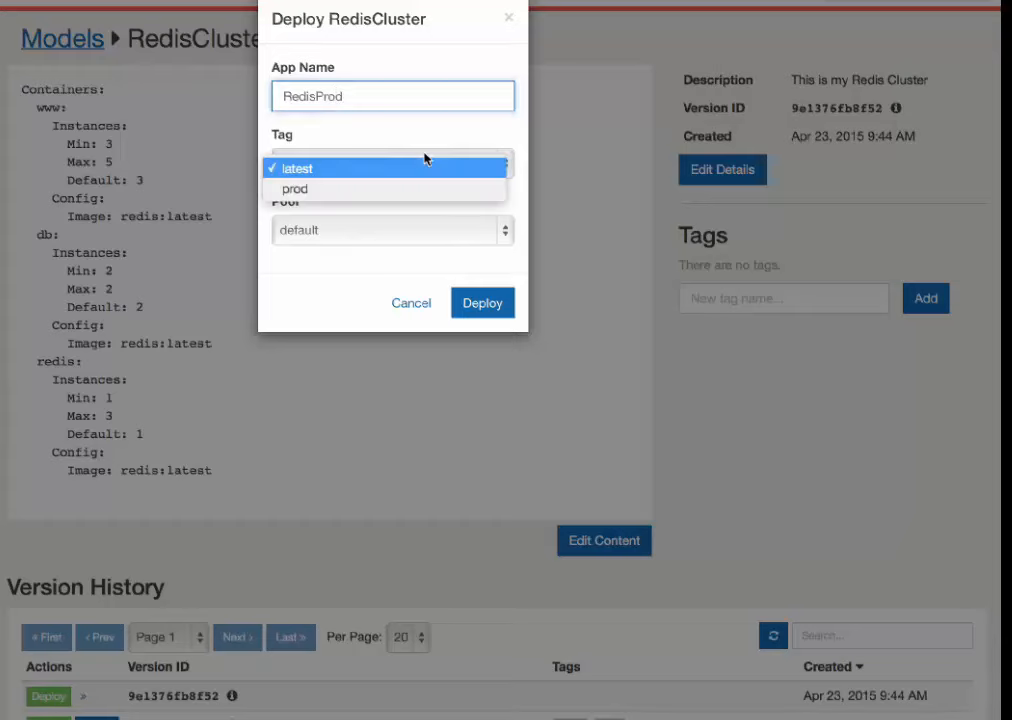
{"action": "left_click", "coordinate": [401, 191]}
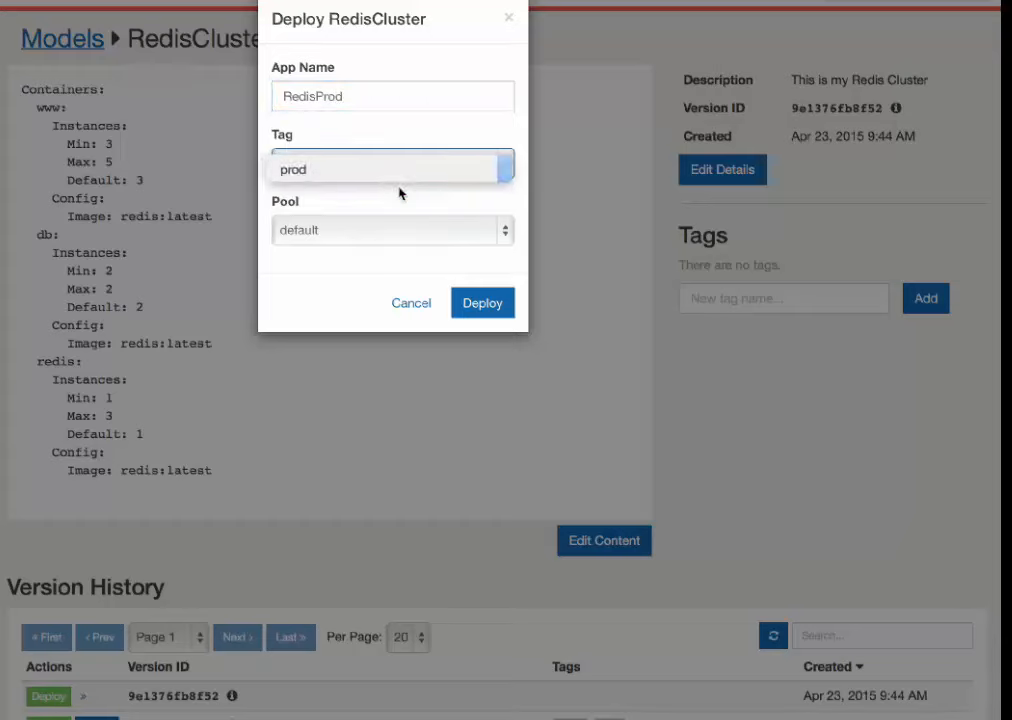
{"action": "left_click", "coordinate": [356, 278]}
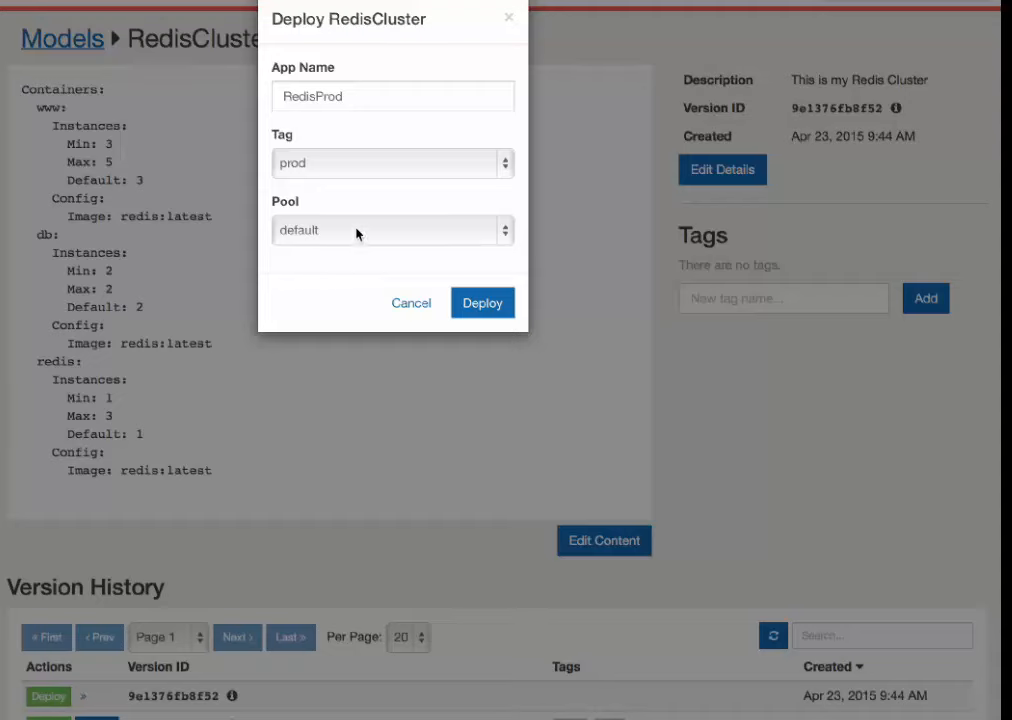
{"action": "left_click", "coordinate": [356, 233]}
{"action": "left_click", "coordinate": [328, 280]}
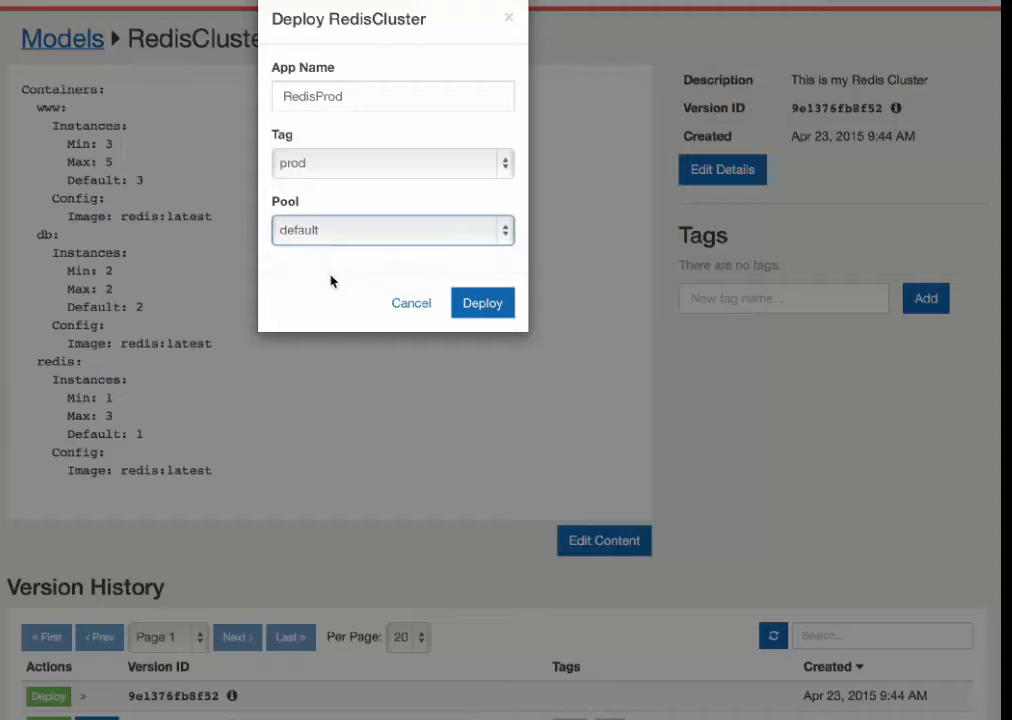
{"action": "left_click", "coordinate": [501, 311]}
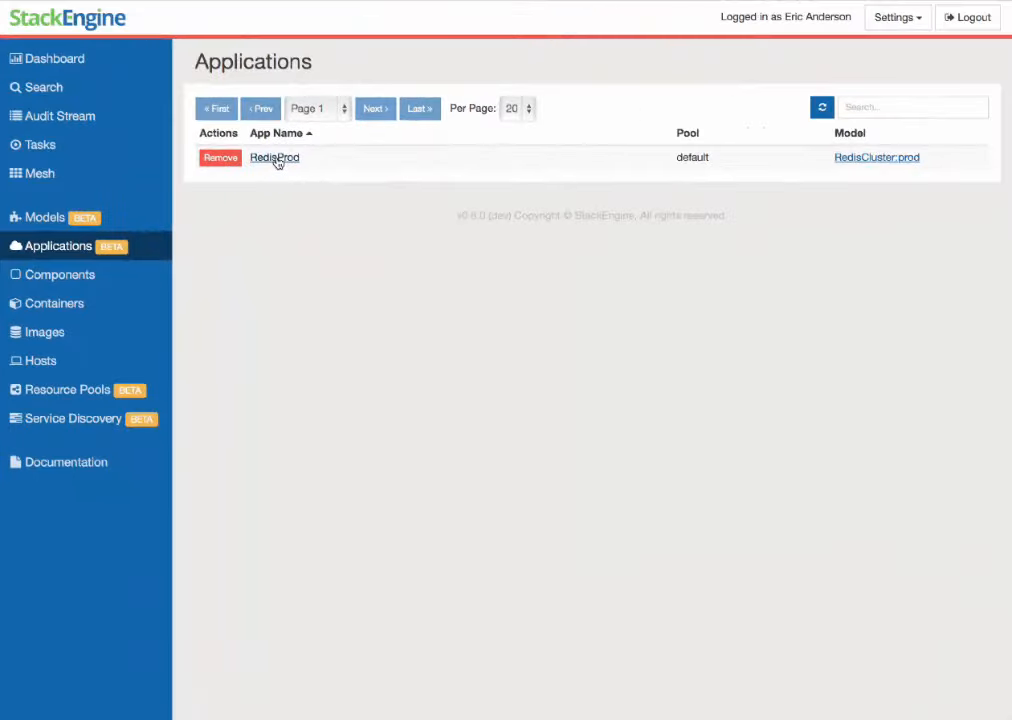
Open the RedisProd application and start its db, redis and www components
{"action": "left_click", "coordinate": [276, 158]}
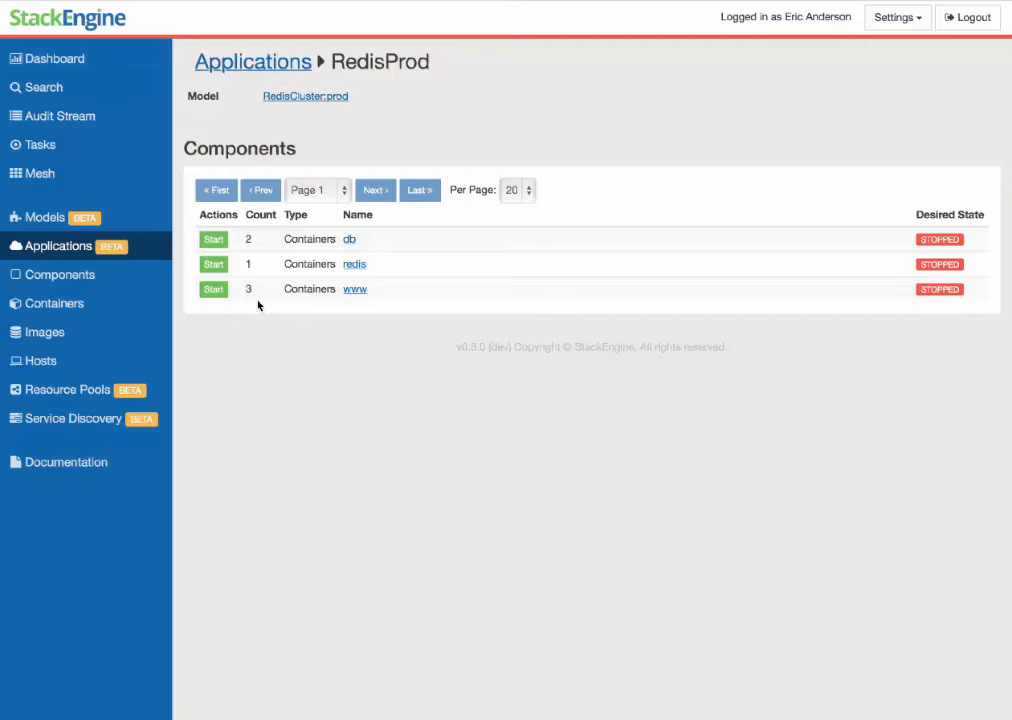
{"action": "double_click", "coordinate": [294, 241]}
{"action": "left_click", "coordinate": [310, 241]}
{"action": "left_click", "coordinate": [213, 241]}
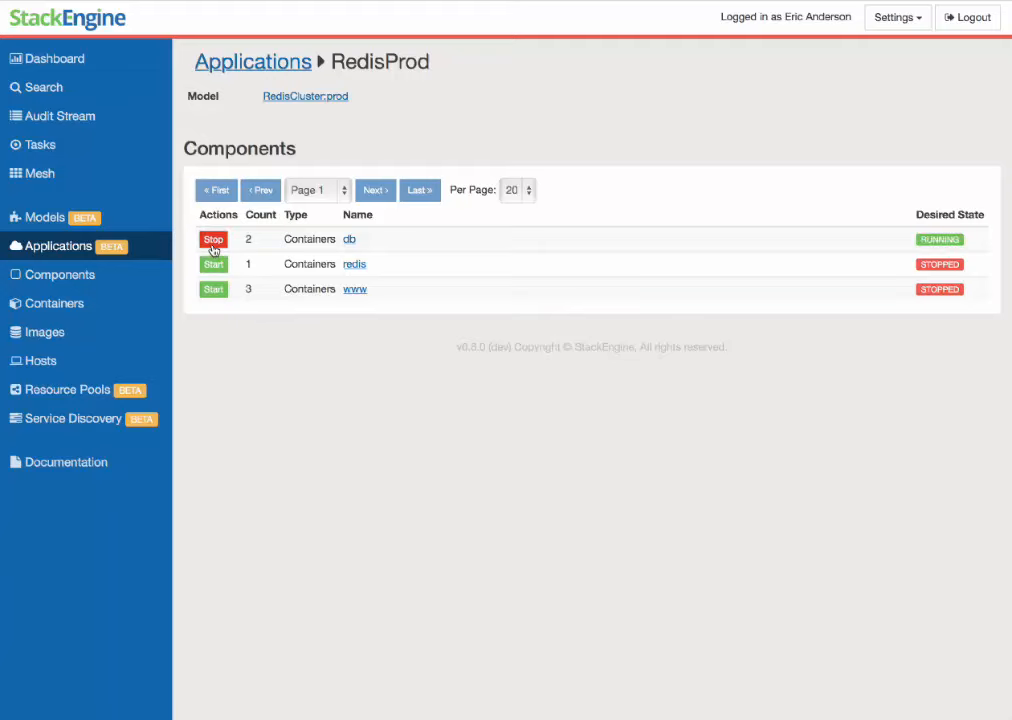
{"action": "left_click", "coordinate": [213, 266]}
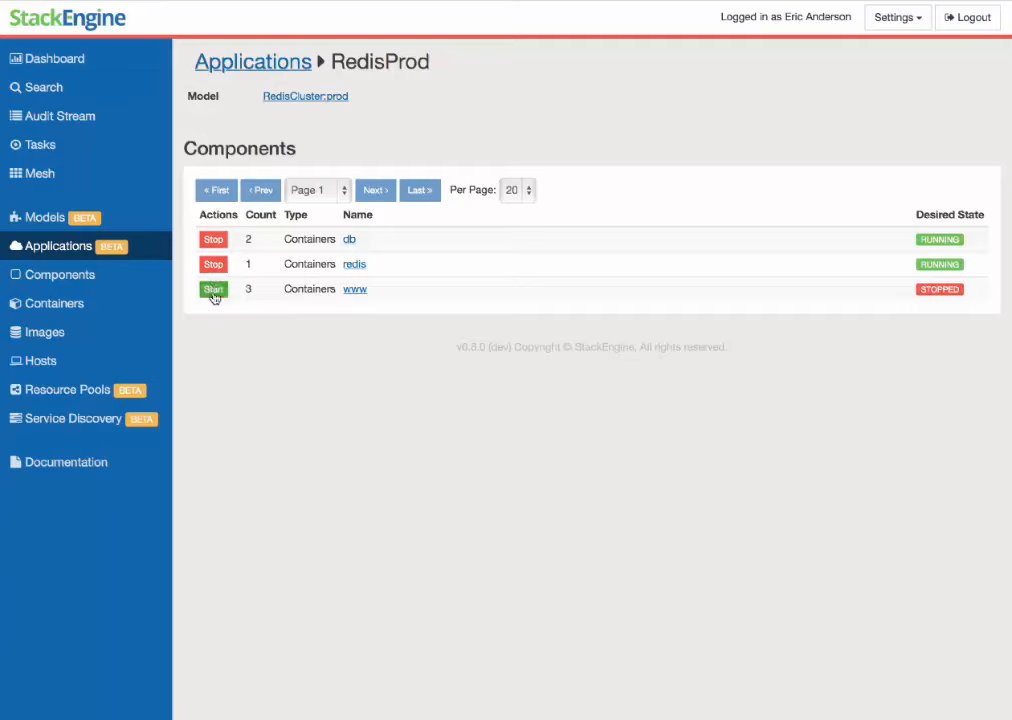
{"action": "left_click", "coordinate": [213, 290]}
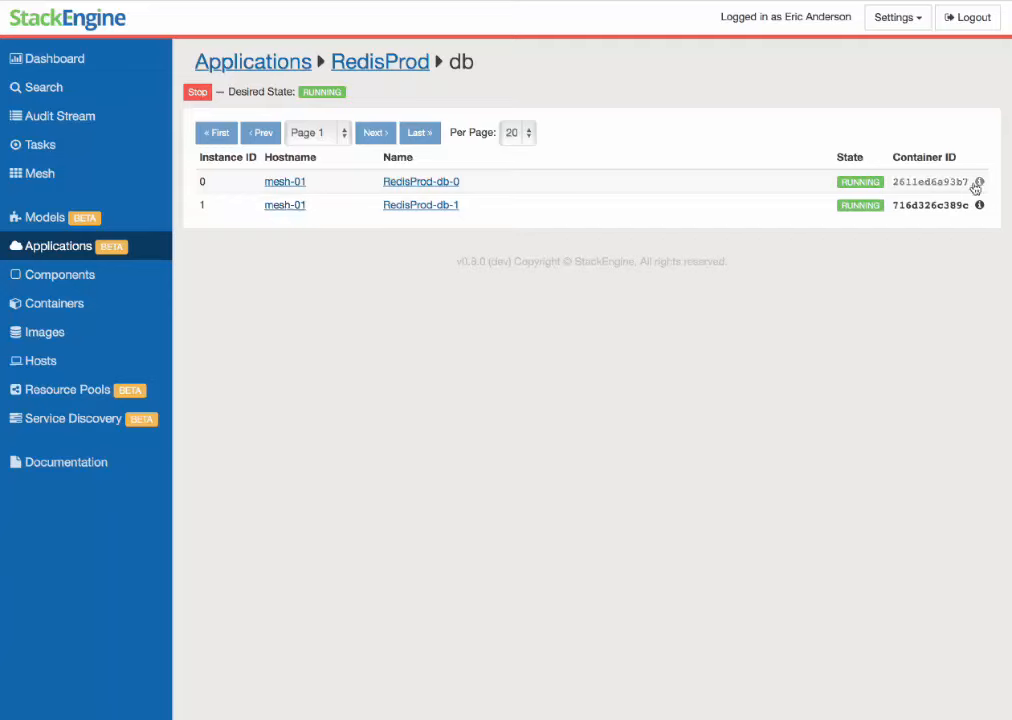
Open the RedisProd-db-1 container from the db component and examine its environment variables and network settings
{"action": "left_click", "coordinate": [420, 205]}
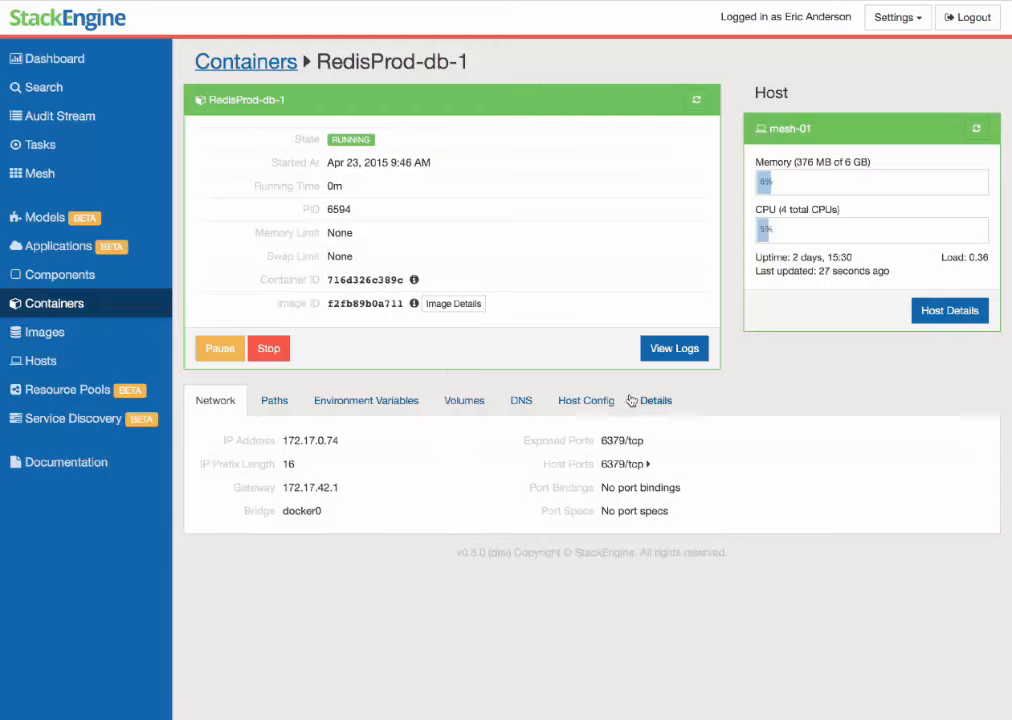
{"action": "left_click", "coordinate": [378, 401]}
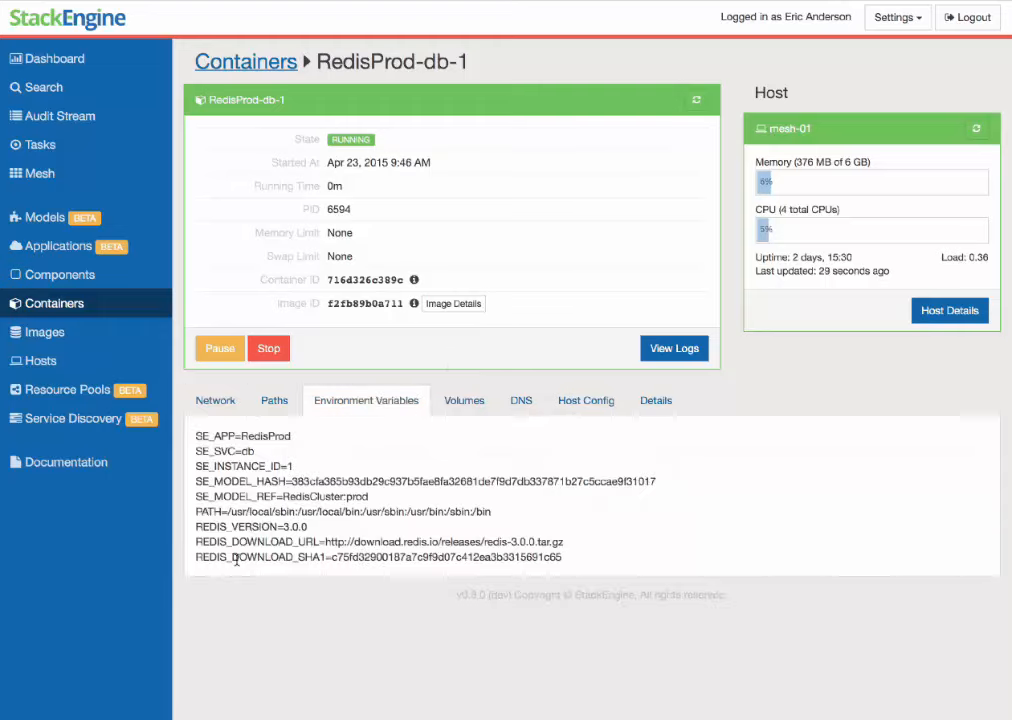
{"action": "left_click", "coordinate": [215, 400]}
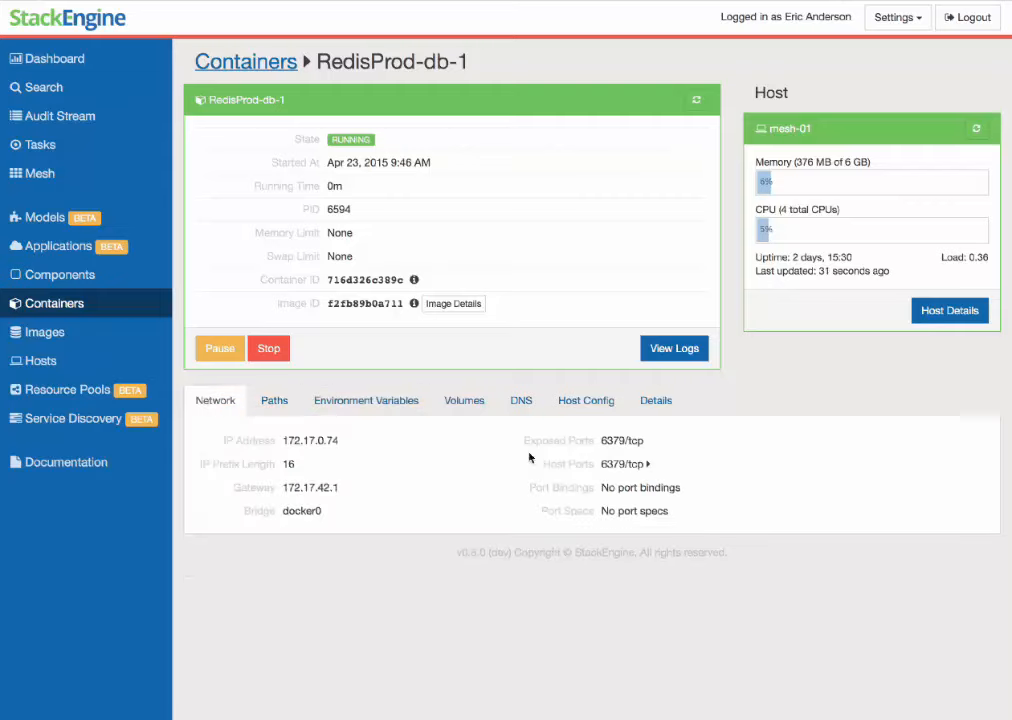
View the RedisProd-db-1 container's logs, checking the Redis version in the standard output, and close them
{"action": "left_click", "coordinate": [670, 350]}
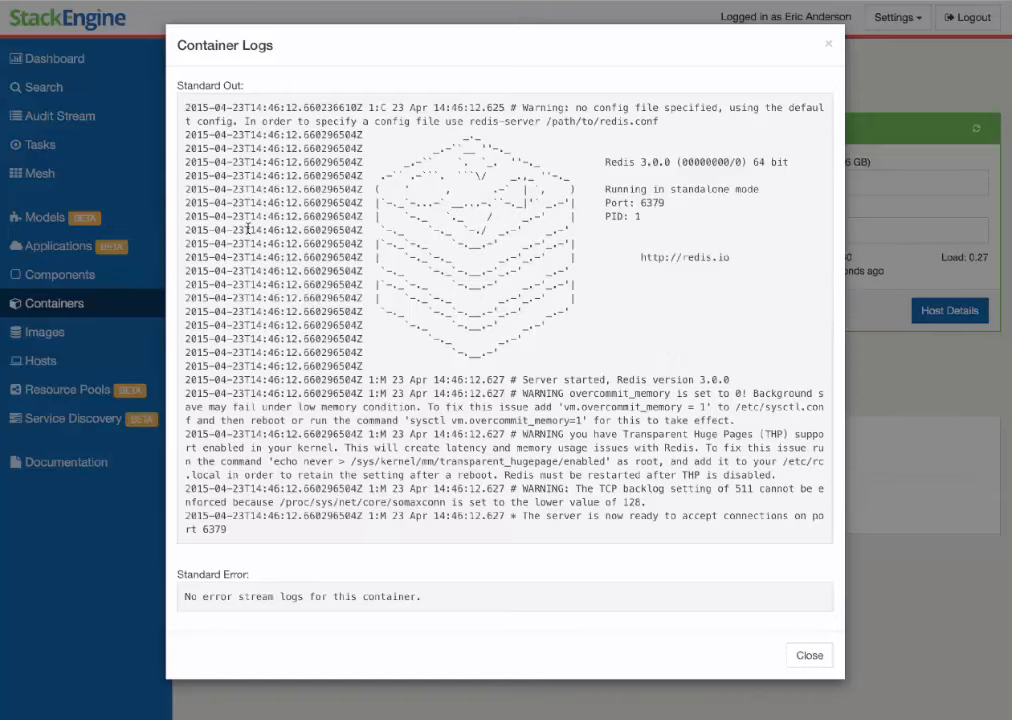
{"action": "double_click", "coordinate": [655, 162]}
{"action": "left_click", "coordinate": [581, 155]}
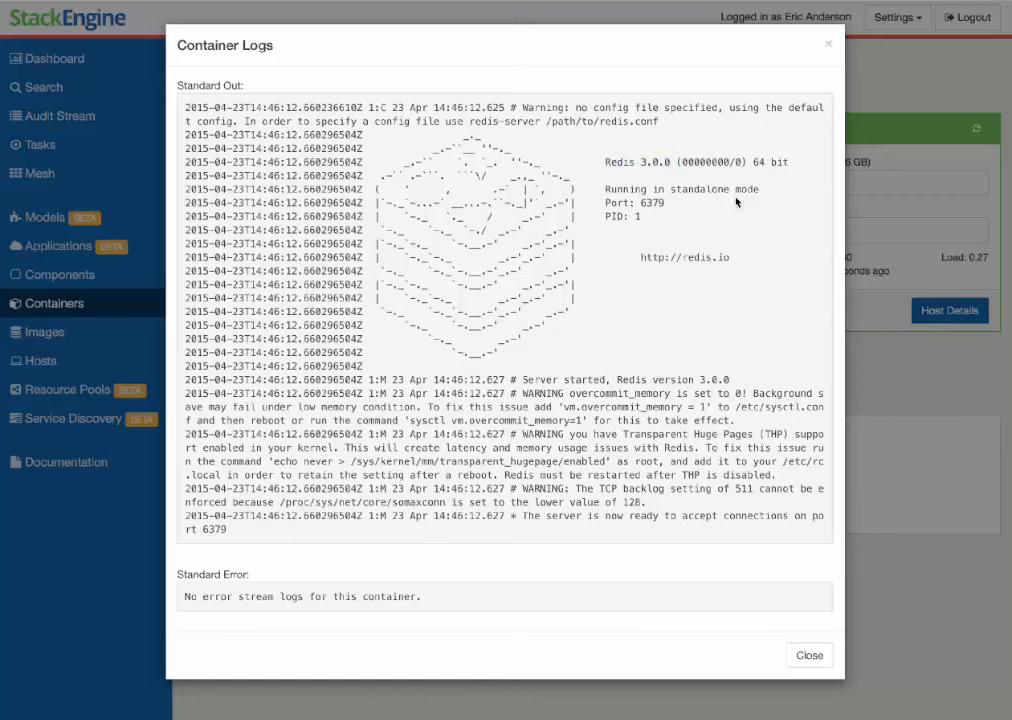
{"action": "left_click", "coordinate": [830, 44]}
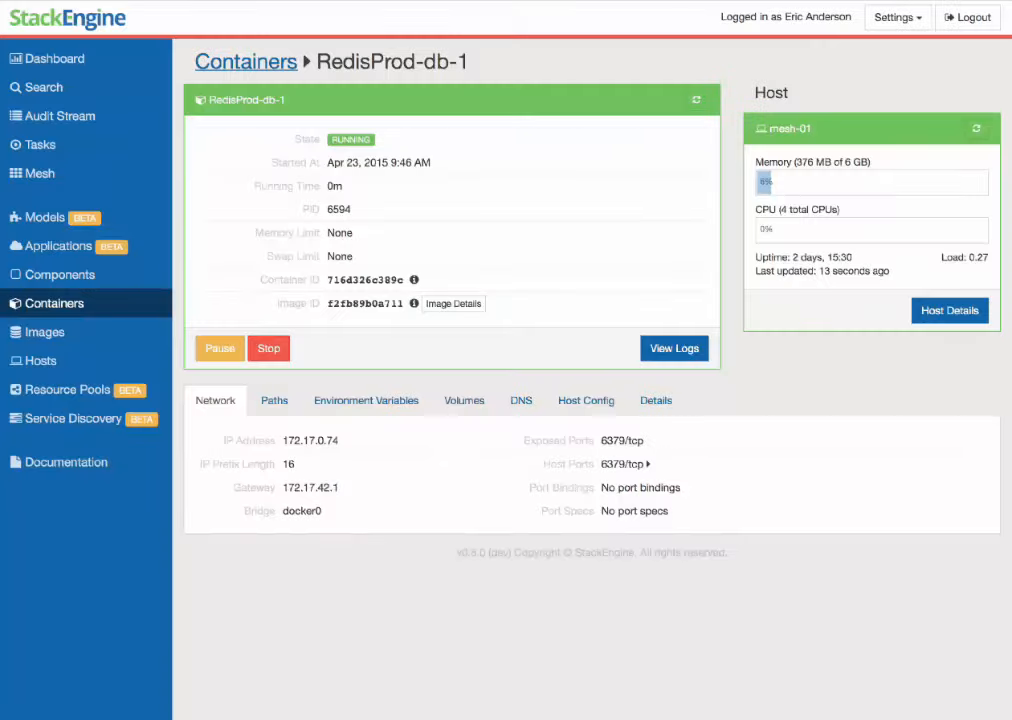
Return to the RedisProd application and review the container instances of its redis and www components
{"action": "key", "text": "alt+Left"}
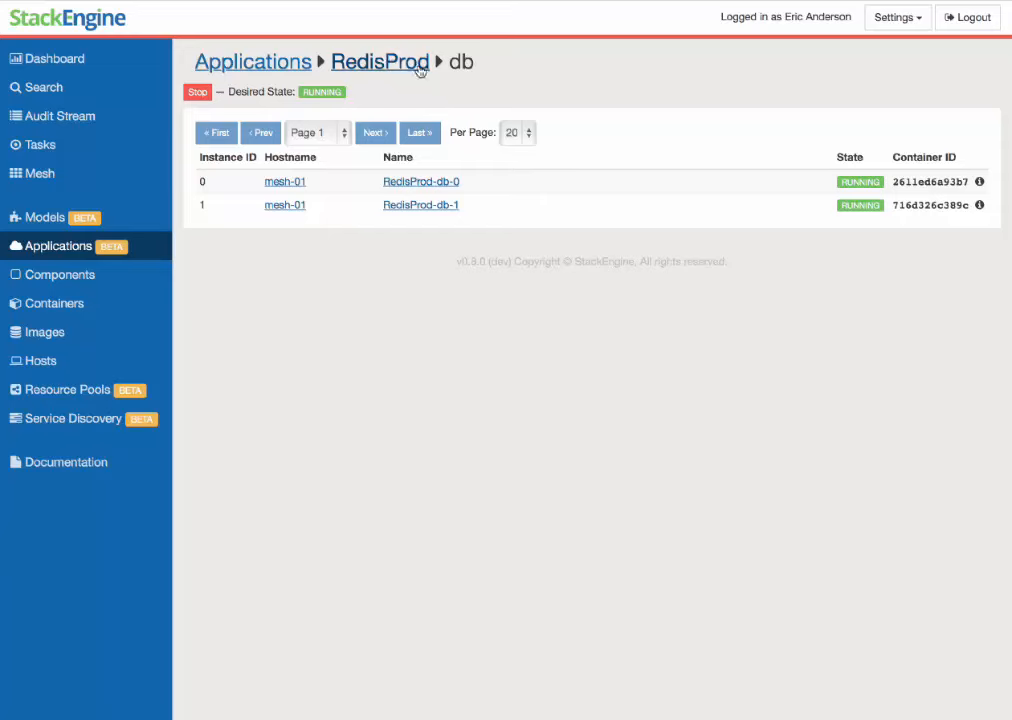
{"action": "left_click", "coordinate": [388, 61]}
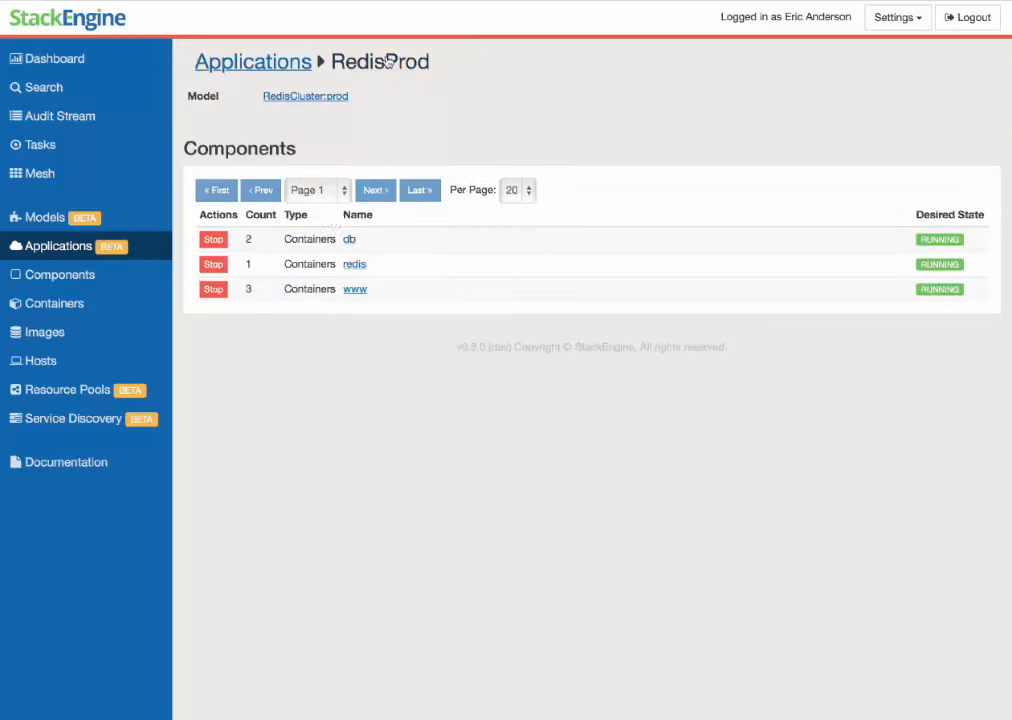
{"action": "left_click", "coordinate": [356, 266]}
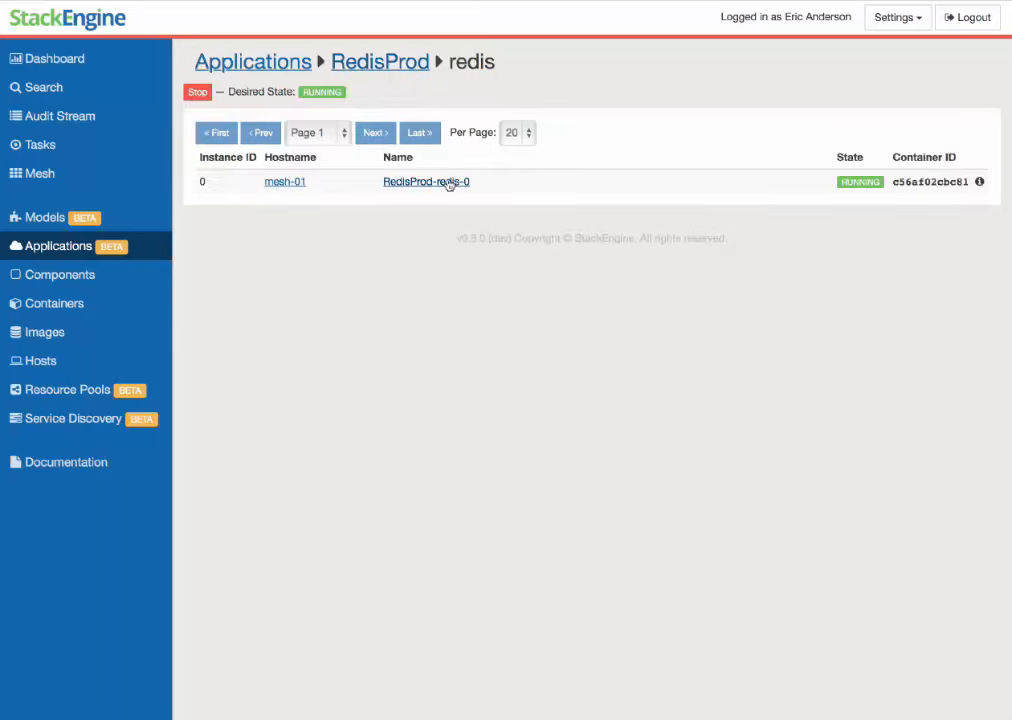
{"action": "left_click", "coordinate": [358, 62]}
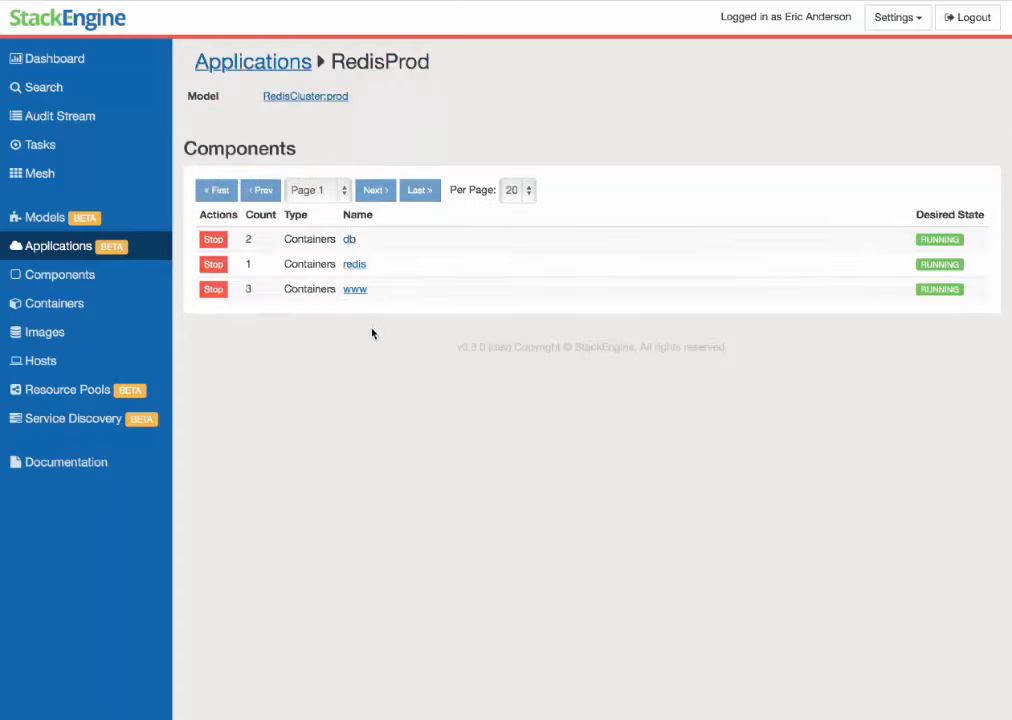
{"action": "left_click", "coordinate": [355, 290]}
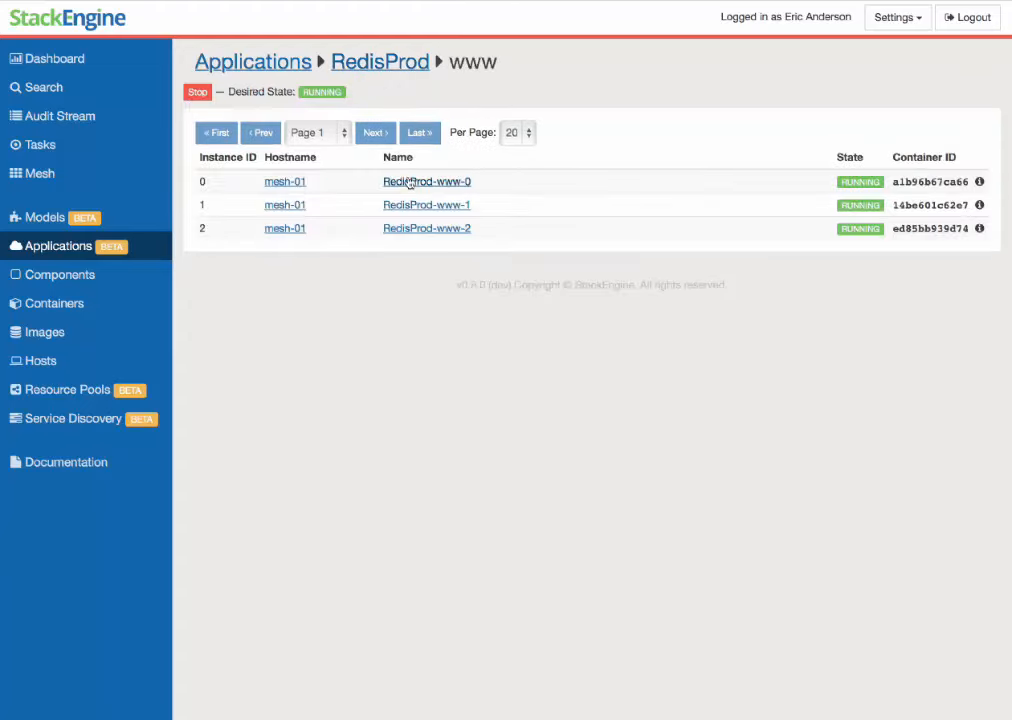
Search the list of all containers for redisprod
{"action": "left_click", "coordinate": [58, 304]}
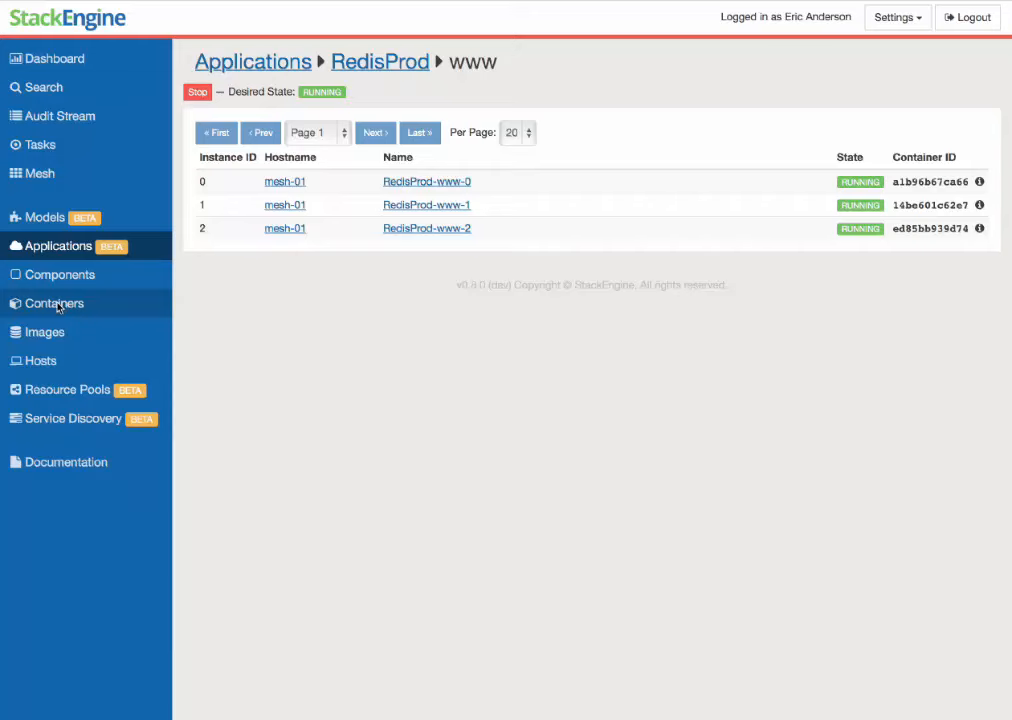
{"action": "left_click", "coordinate": [848, 107]}
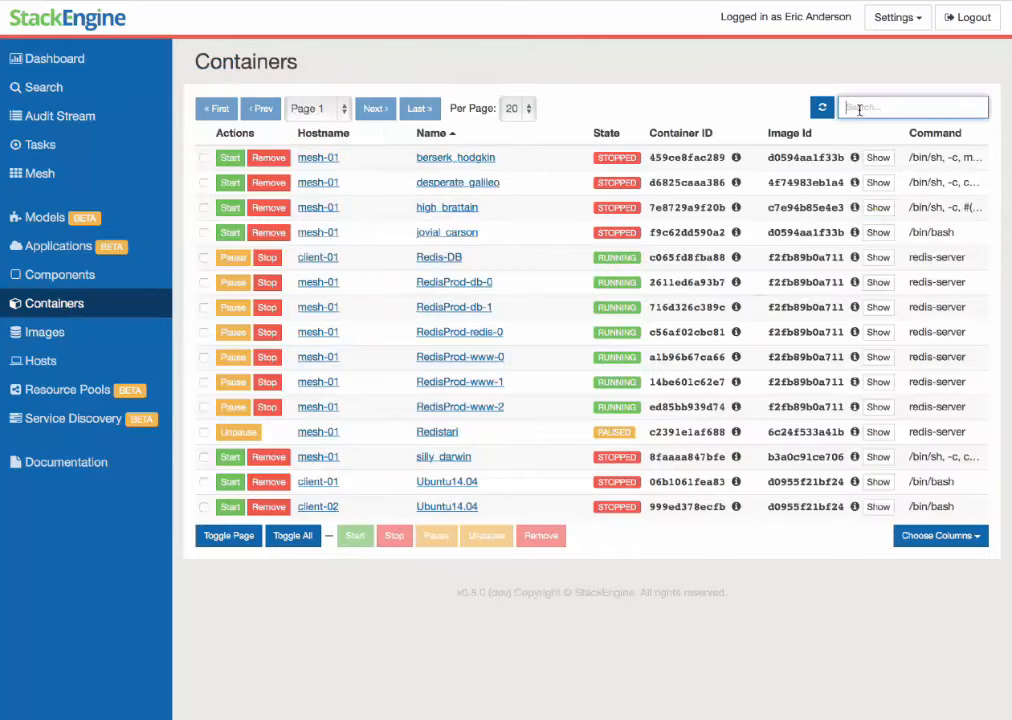
{"action": "type", "text": "redisprod"}
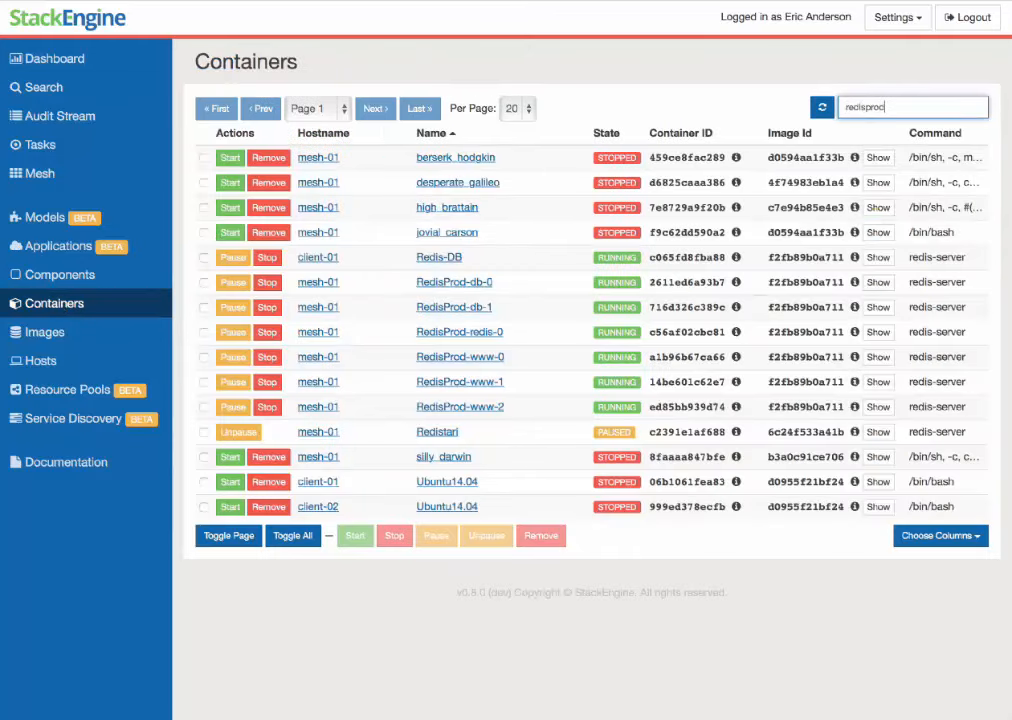